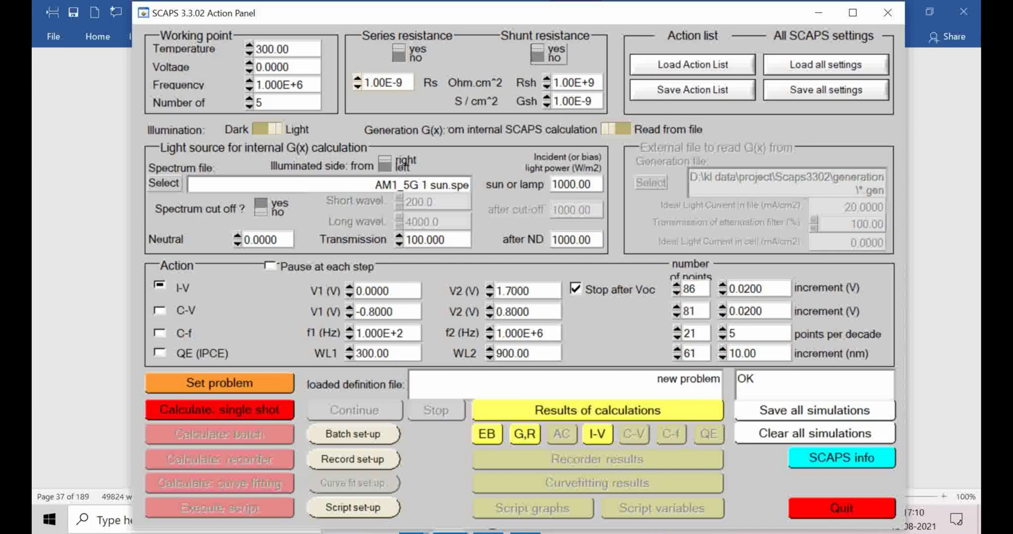
Open layer 1 in the problem definition and review its absorption constant A, bandgap and shallow acceptor density
click(219, 383)
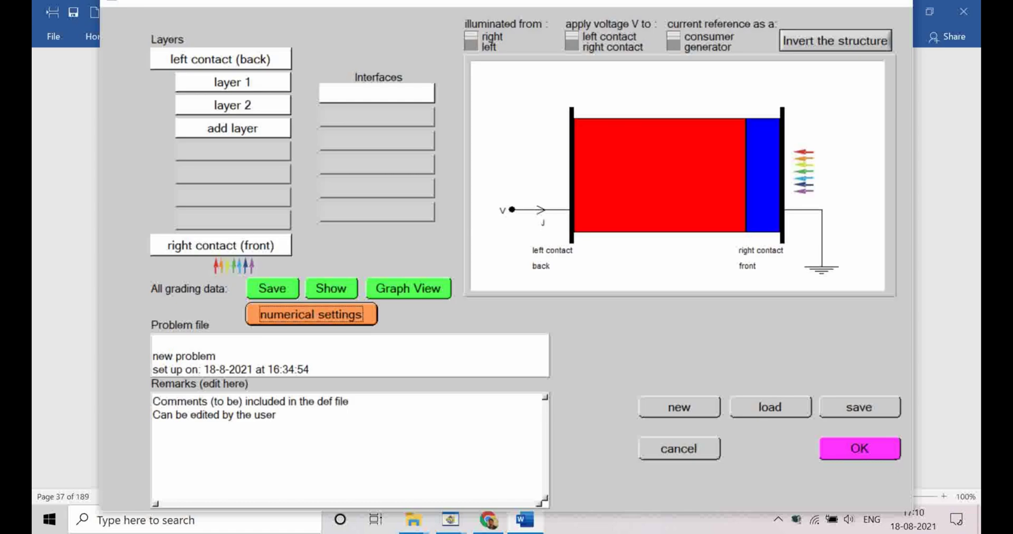
click(233, 82)
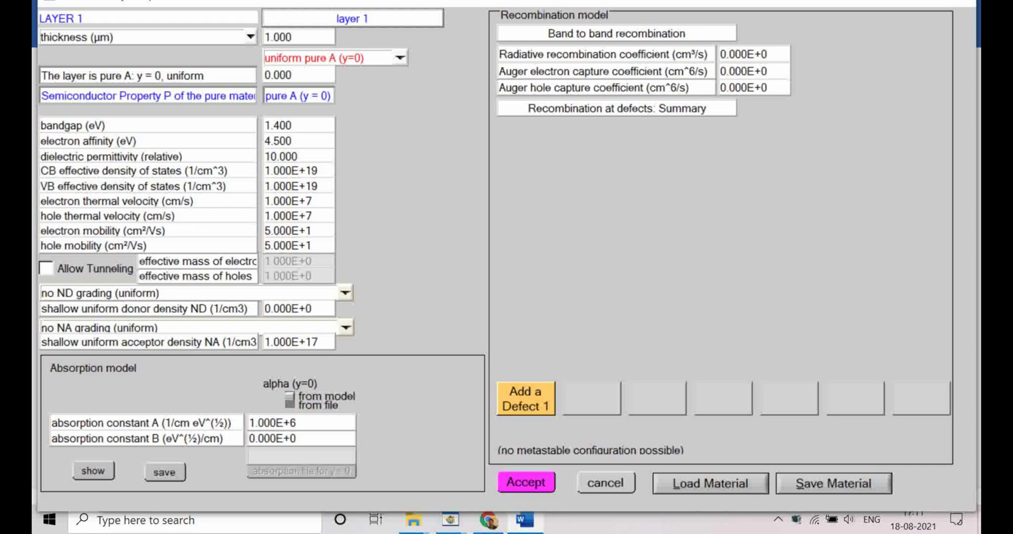
drag(298, 422, 247, 423)
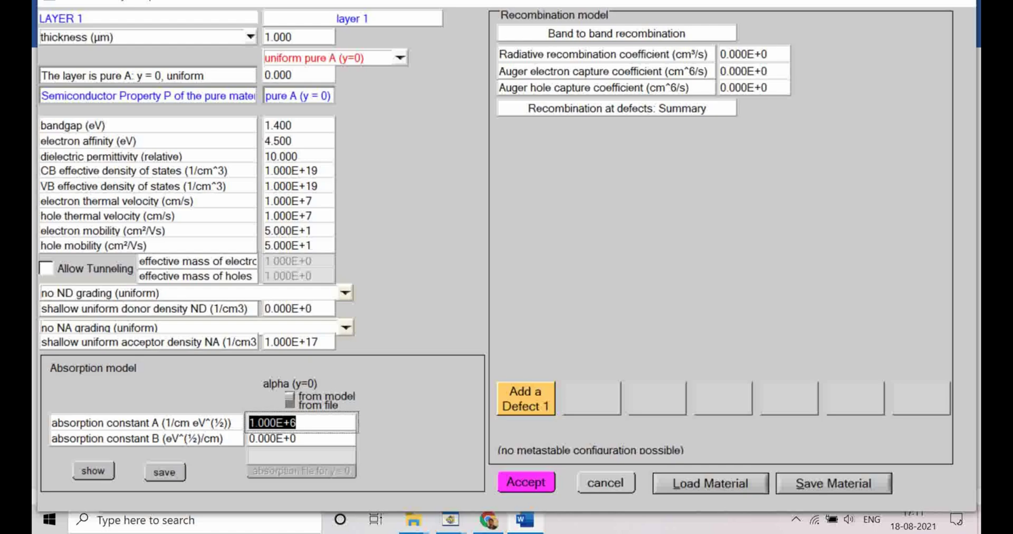
drag(293, 126, 263, 126)
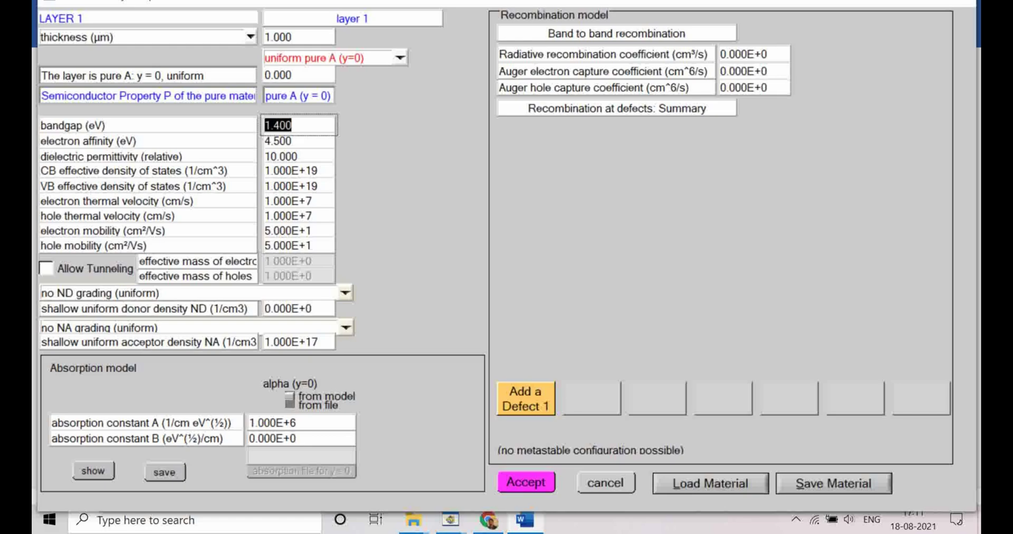
click(293, 126)
double_click(291, 125)
drag(319, 342, 264, 342)
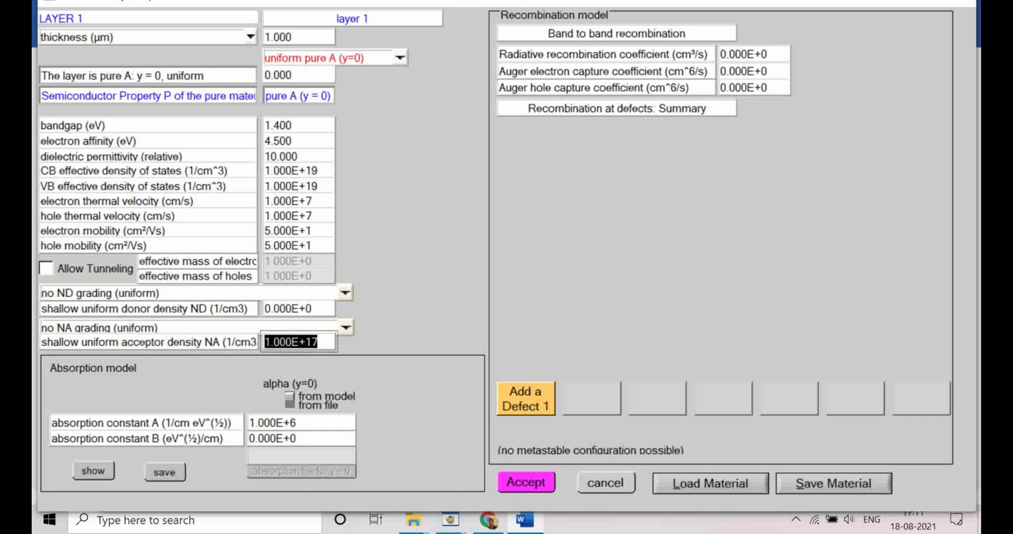
Rename layer 1 as p-layer and check its shallow acceptor density and bandgap
drag(369, 19, 265, 19)
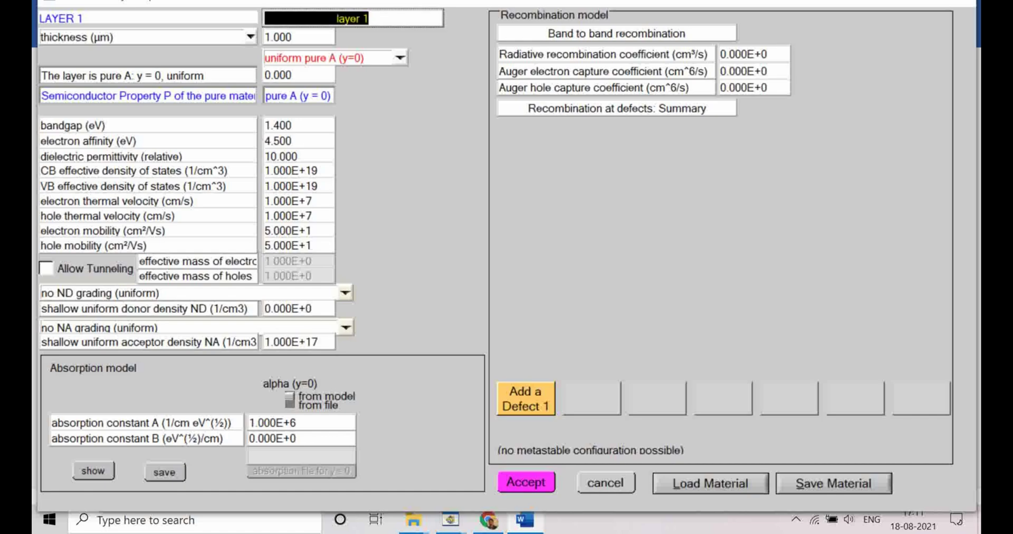
text(pp-lay)
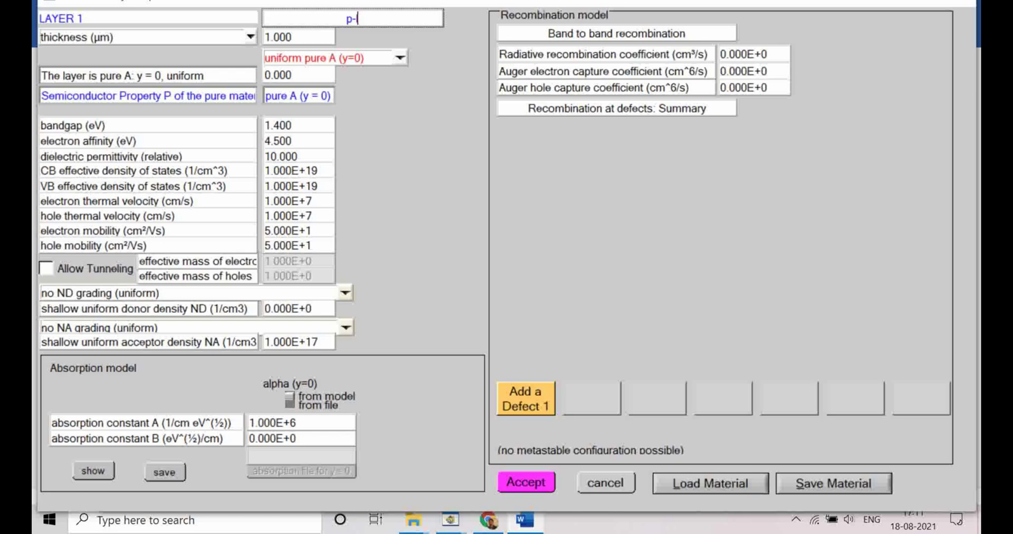
text(er)
drag(319, 342, 264, 342)
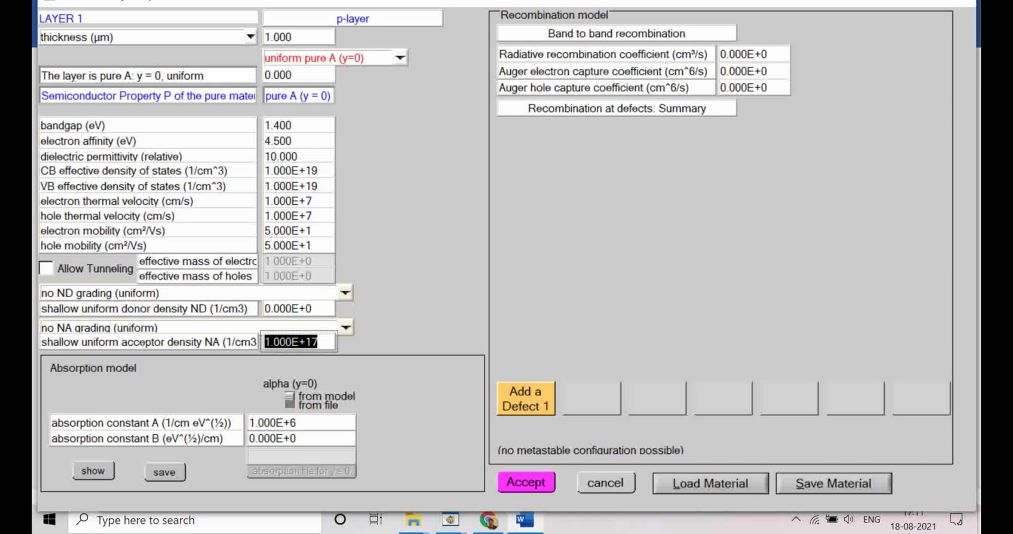
click(318, 341)
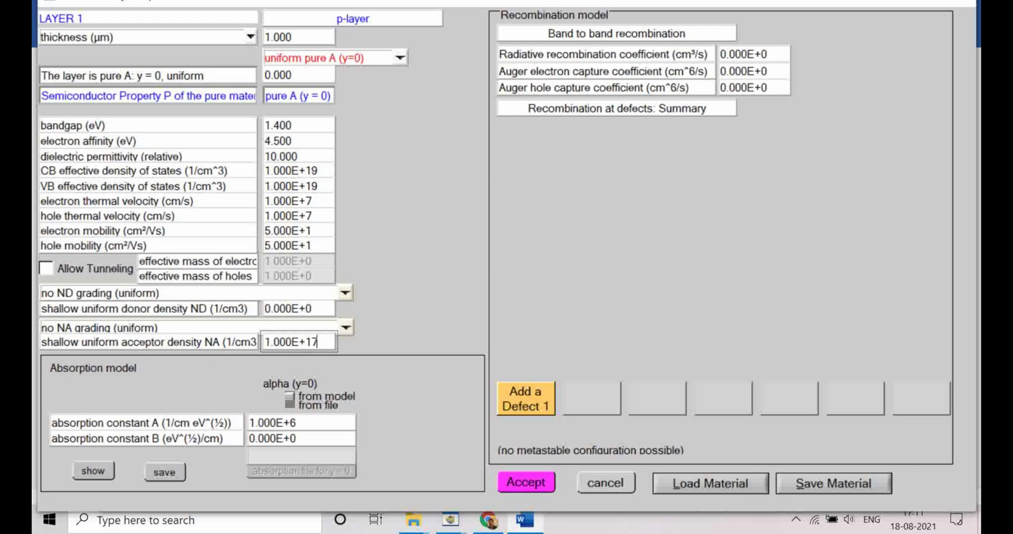
drag(293, 125, 263, 126)
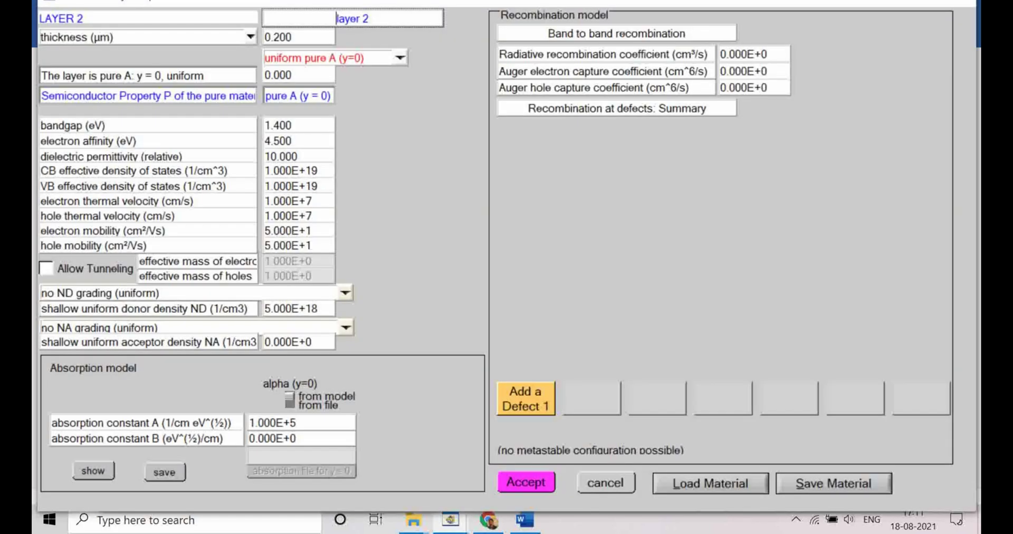
Rename layer 2 as n-type, check its thickness, bandgap and shallow donor density, and accept the layer
double_click(278, 37)
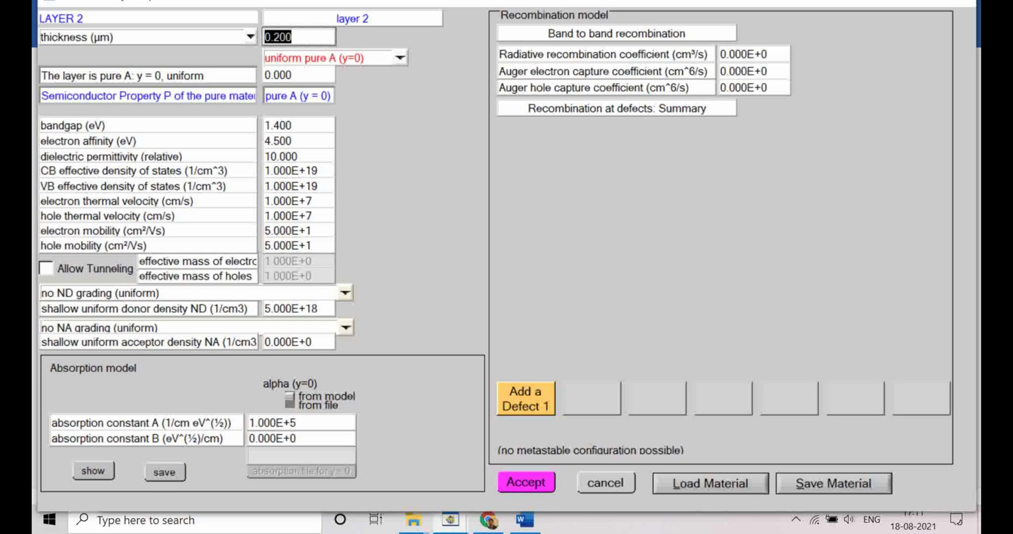
drag(371, 19, 268, 19)
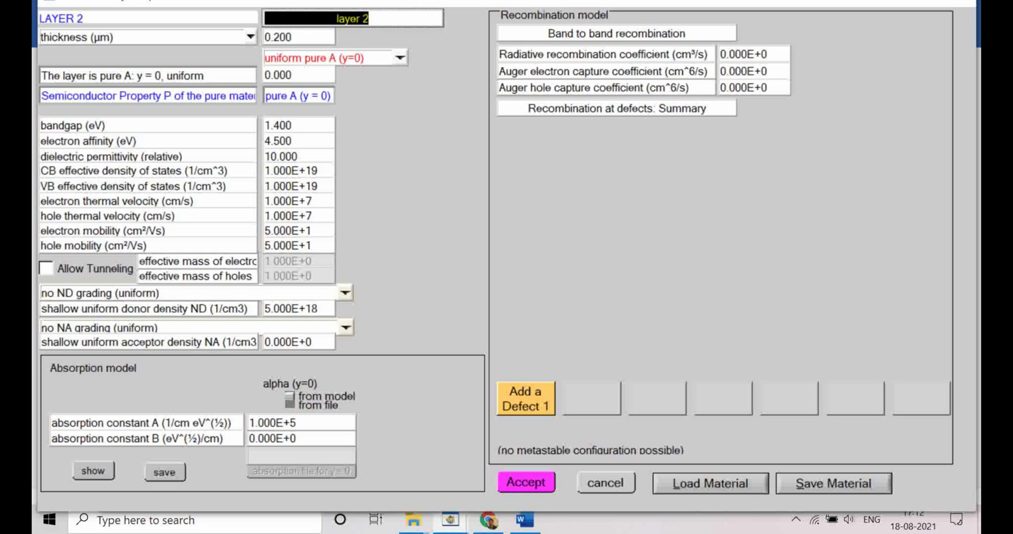
text(n-type)
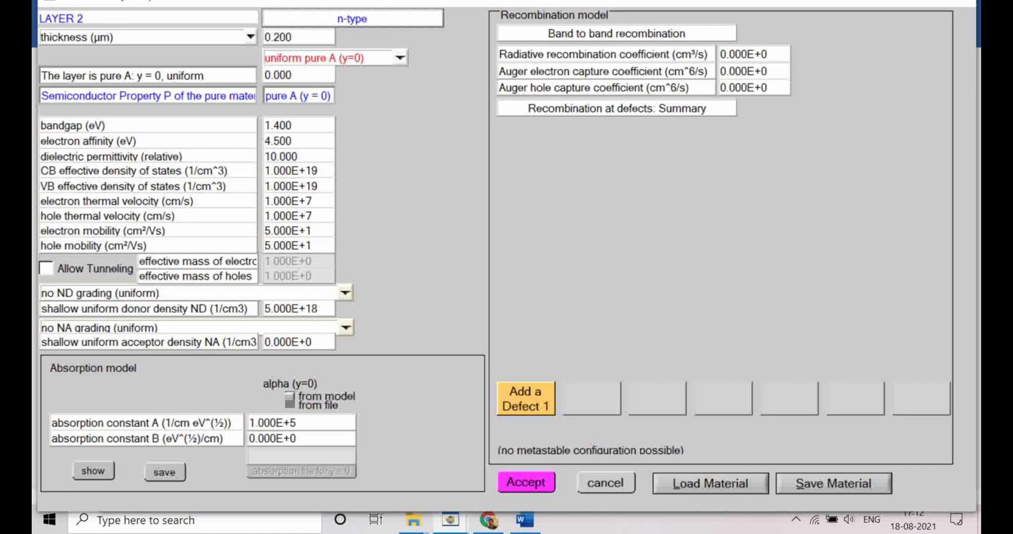
key(Tab)
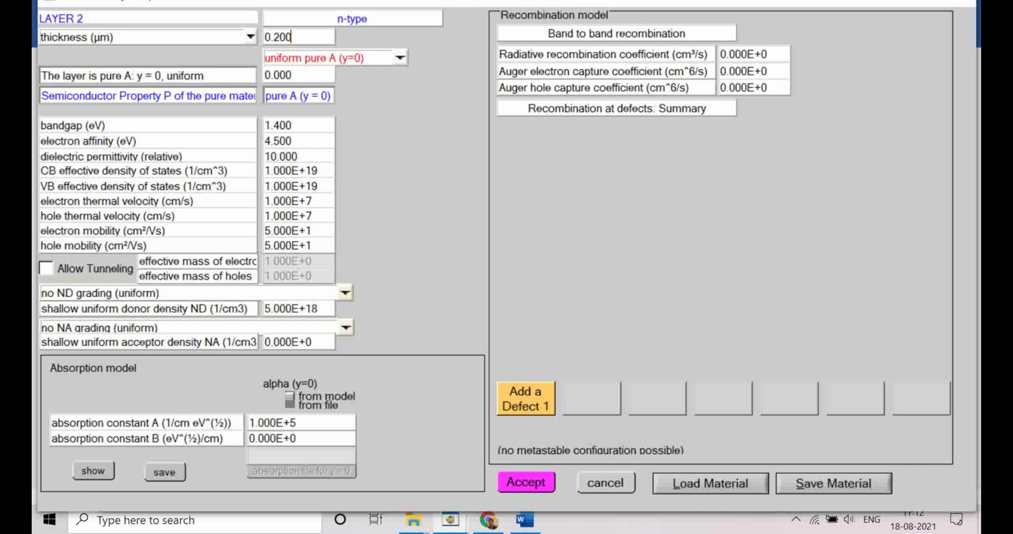
key(Tab)
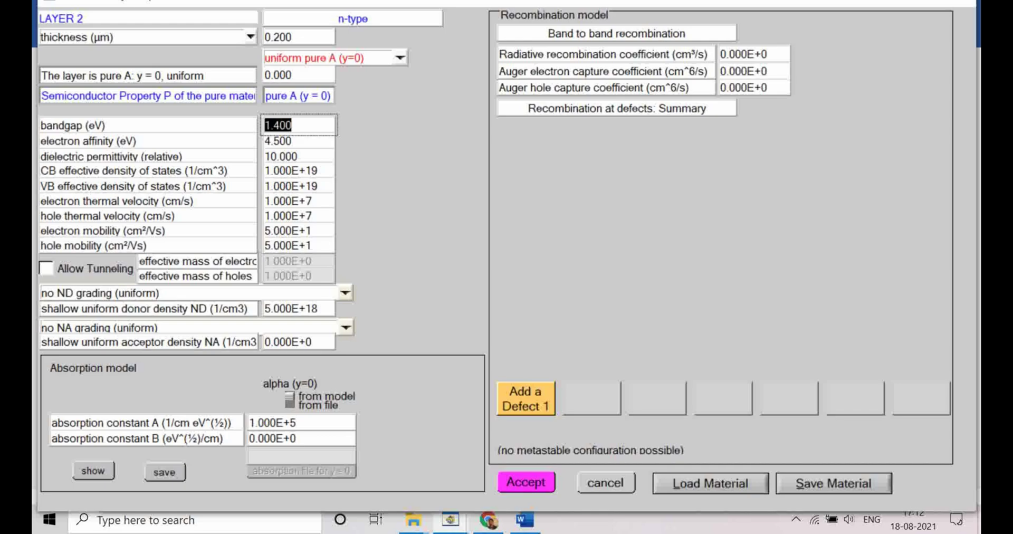
mouse_move(318, 309)
mouse_down()
mouse_move(264, 308)
mouse_move(312, 308)
mouse_up()
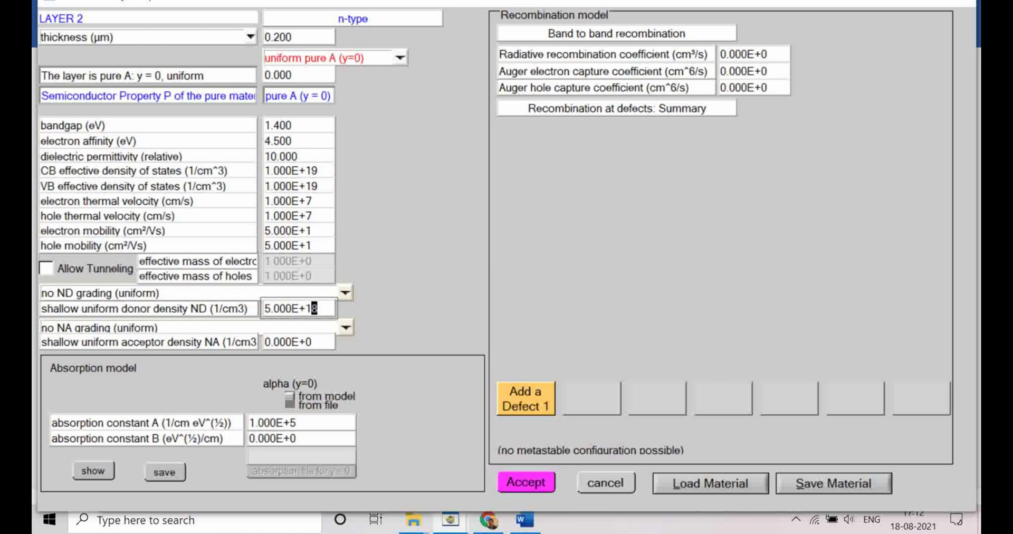
click(526, 482)
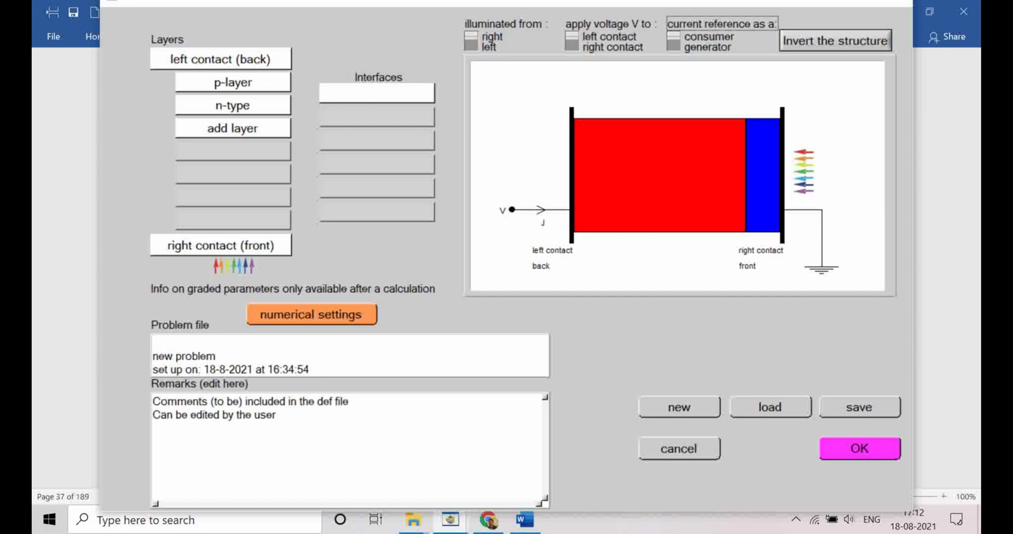
Review the flat-band setting and surface recombination velocities of the left and right contacts, keeping flat bands enabled
click(221, 59)
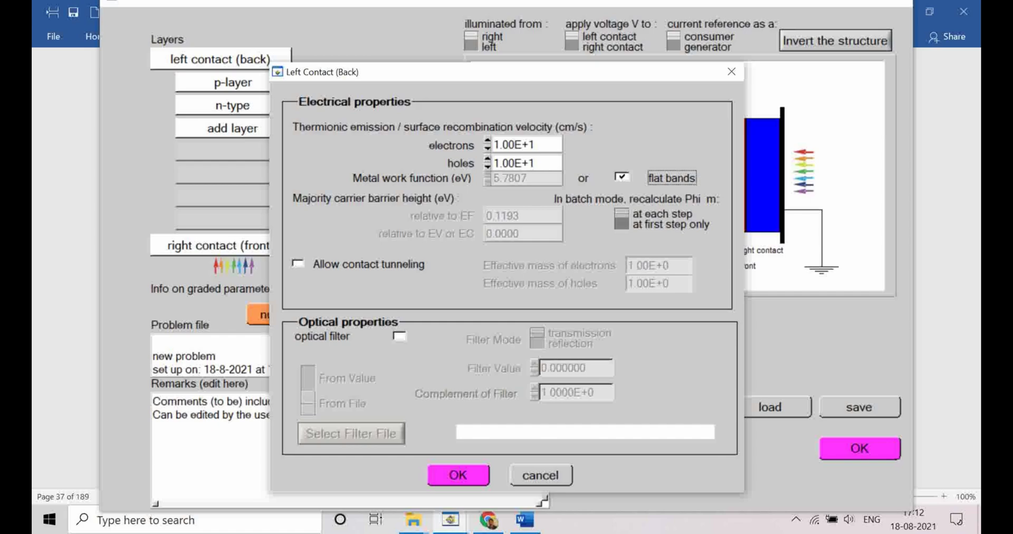
click(622, 177)
click(622, 177)
key(Tab)
key(Tab)
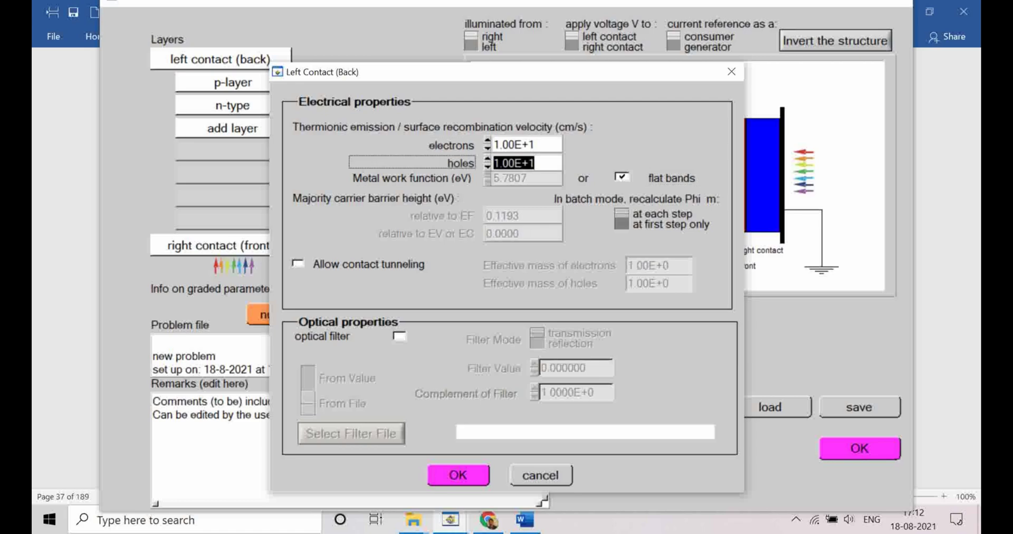
key(Return)
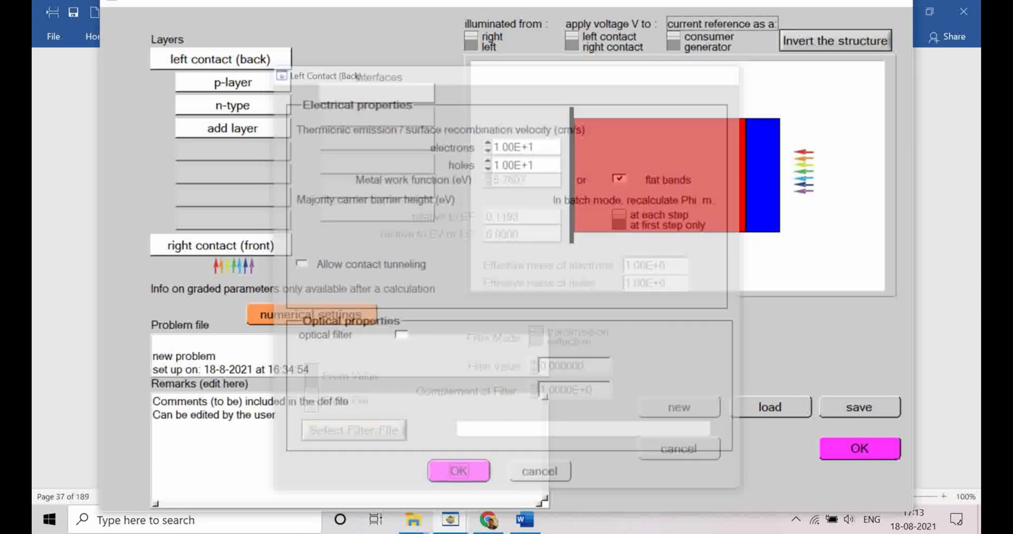
click(220, 245)
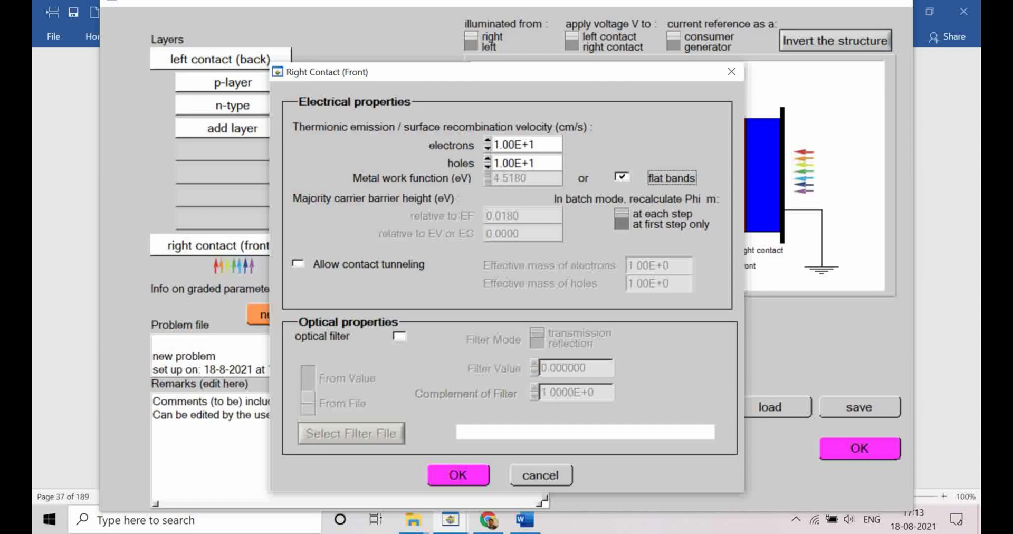
key(Return)
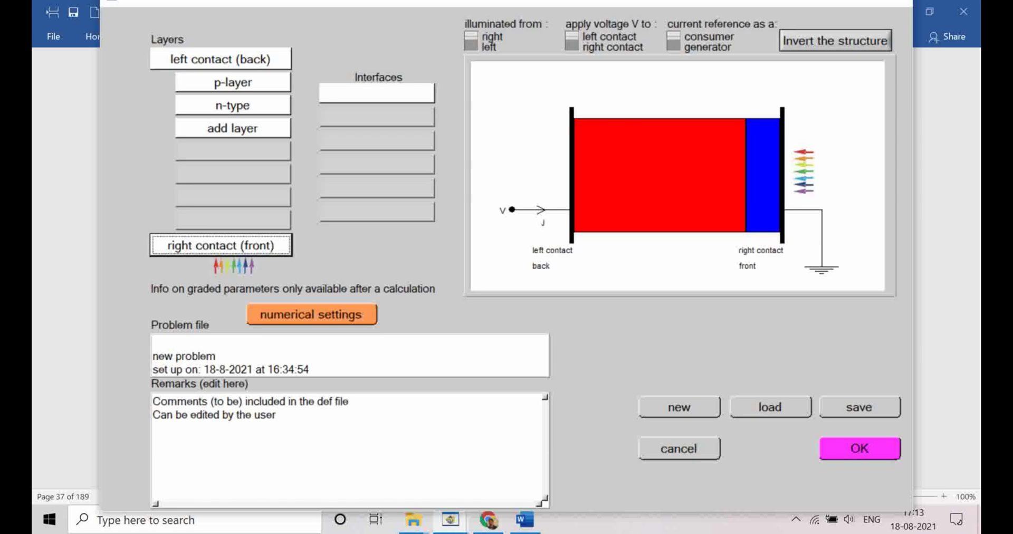
Recheck the p-layer and n-type layer properties and accept the problem definition
click(233, 83)
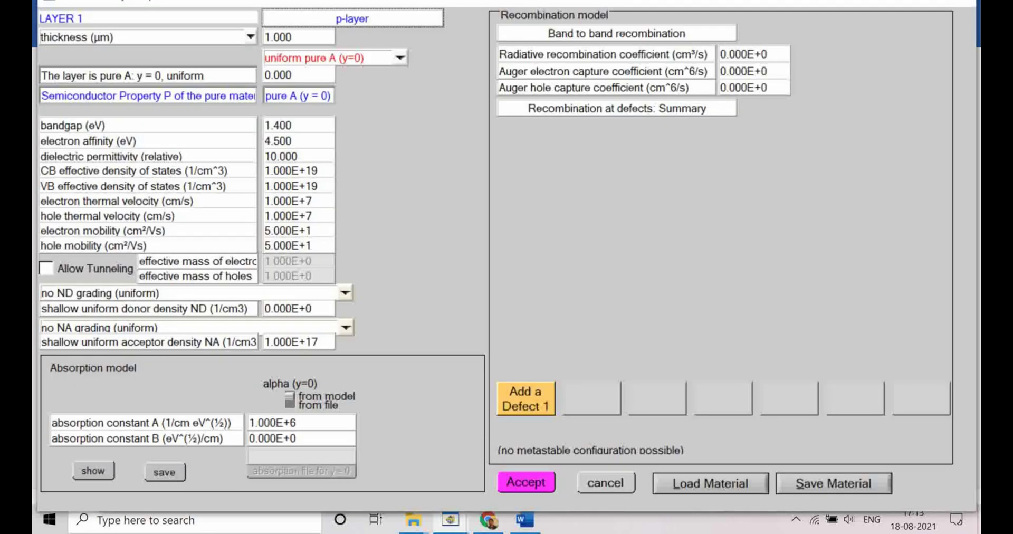
click(526, 481)
click(249, 104)
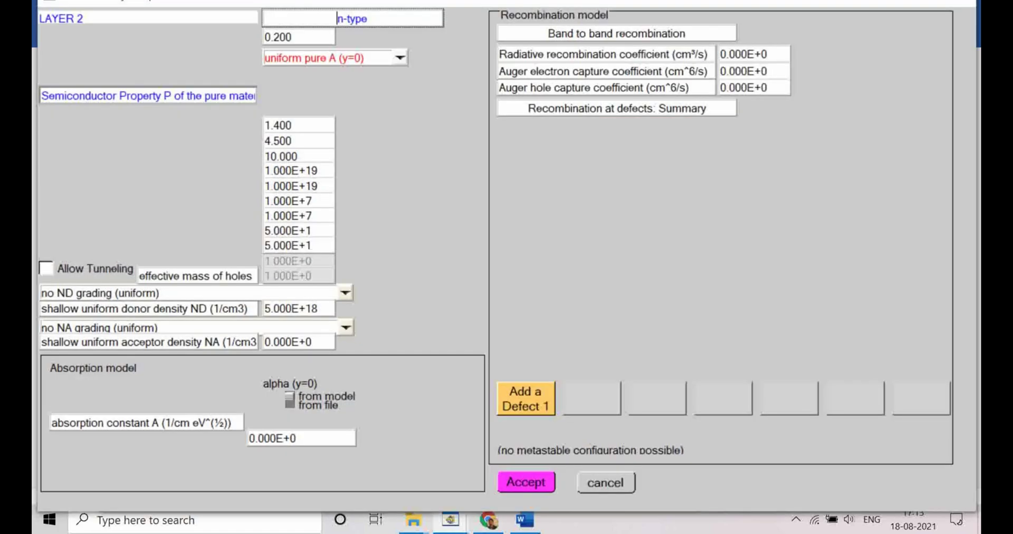
click(526, 481)
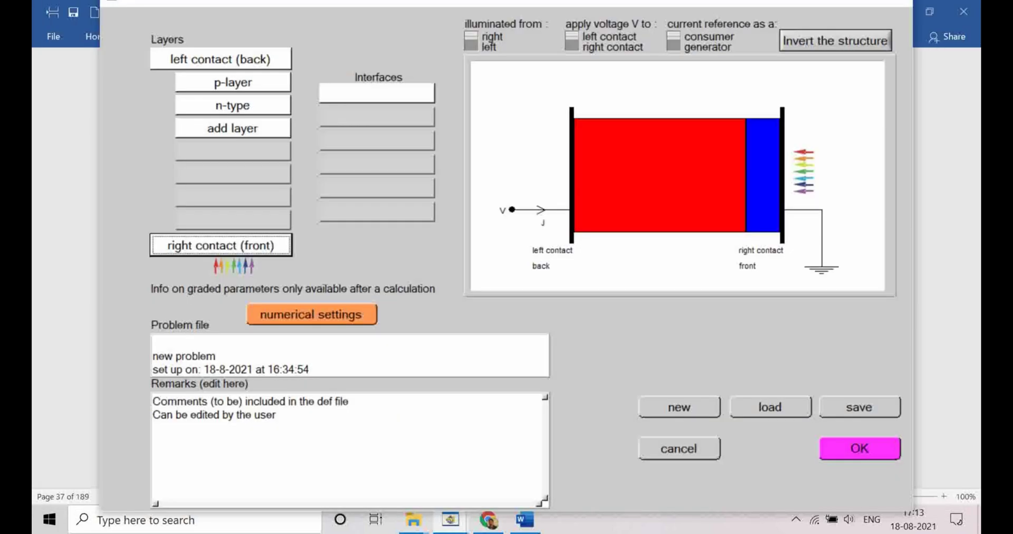
click(859, 449)
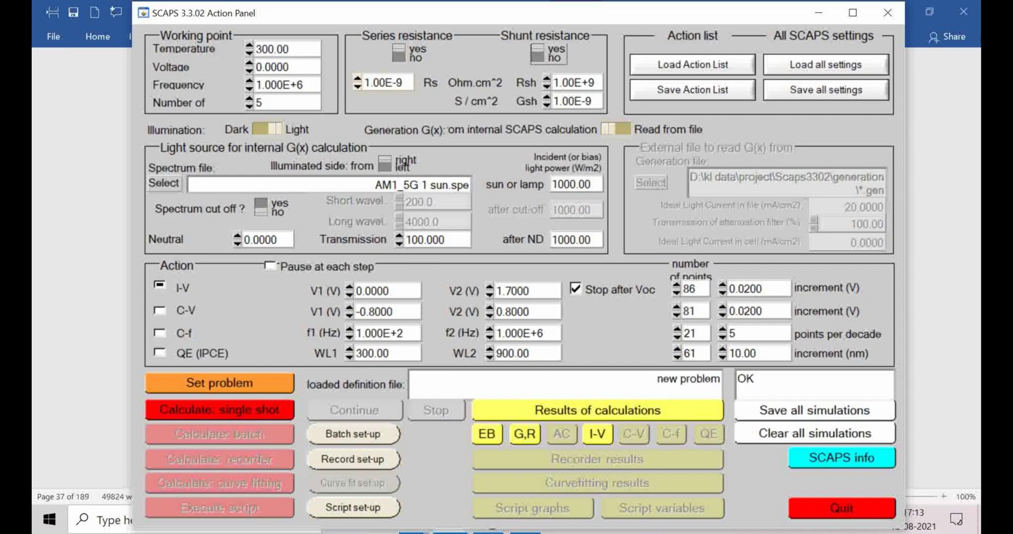
Check the series and shunt resistances, clear all previous simulations and run a single-shot calculation
drag(402, 83, 363, 83)
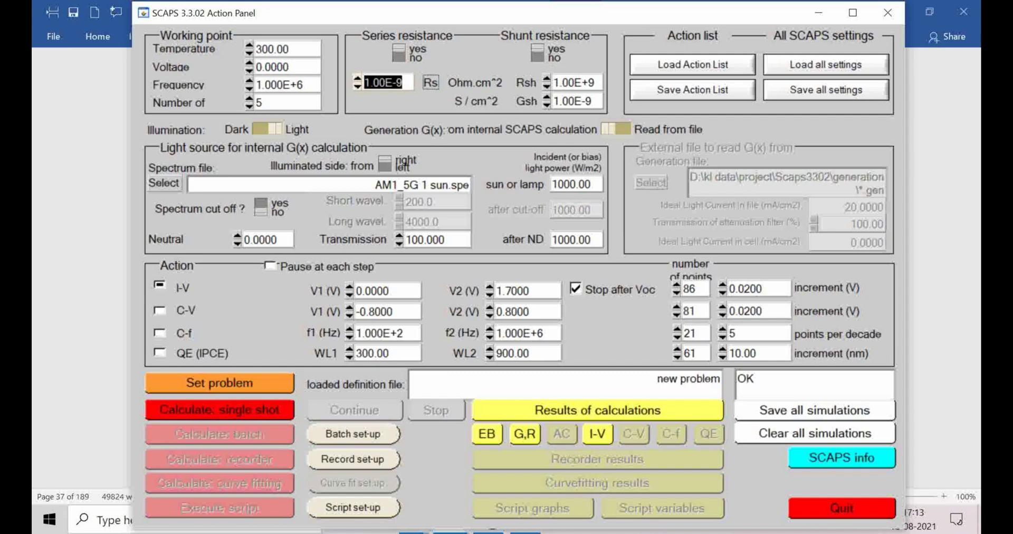
click(574, 83)
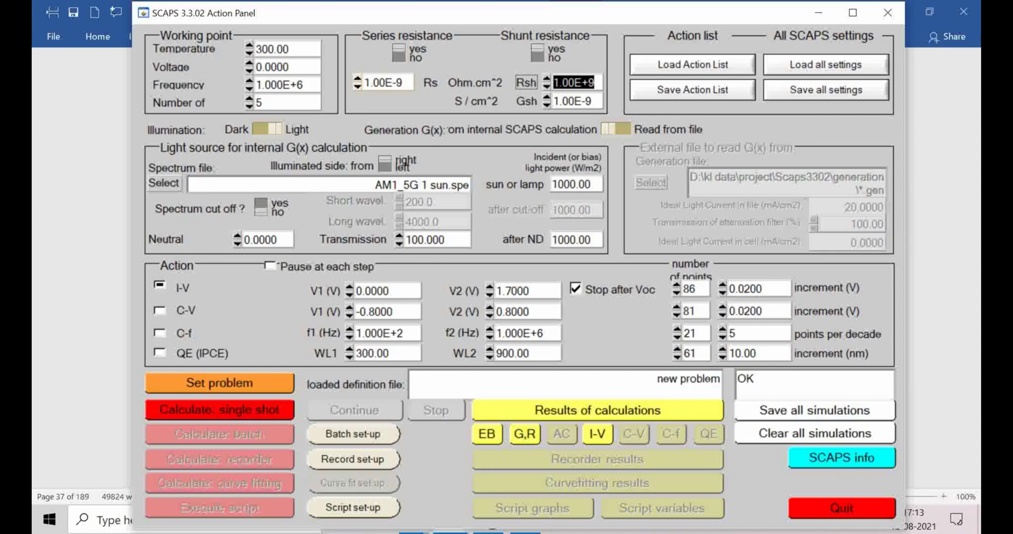
click(815, 433)
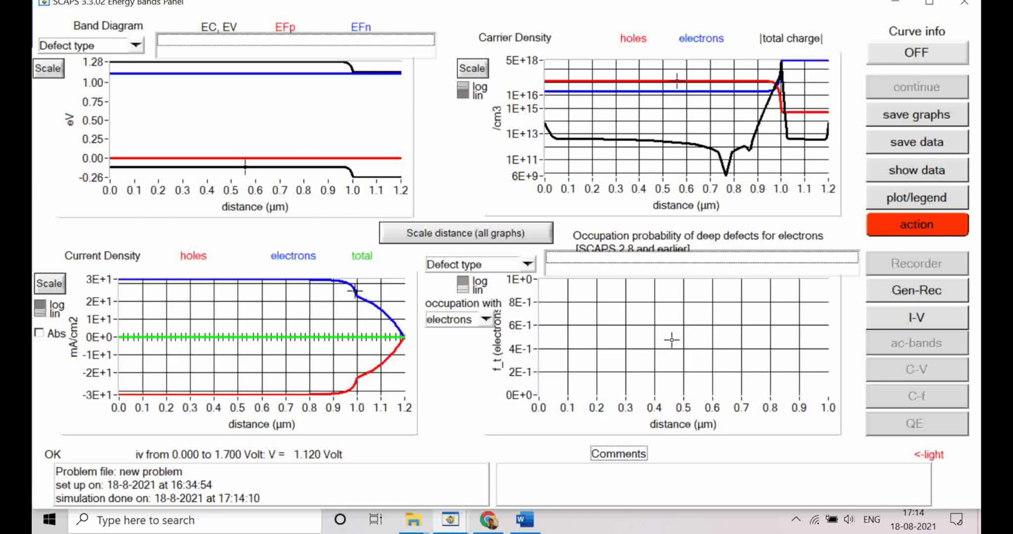
Open the I-V results and examine the Voc, Jsc, fill factor and efficiency of the simulated cell
click(917, 318)
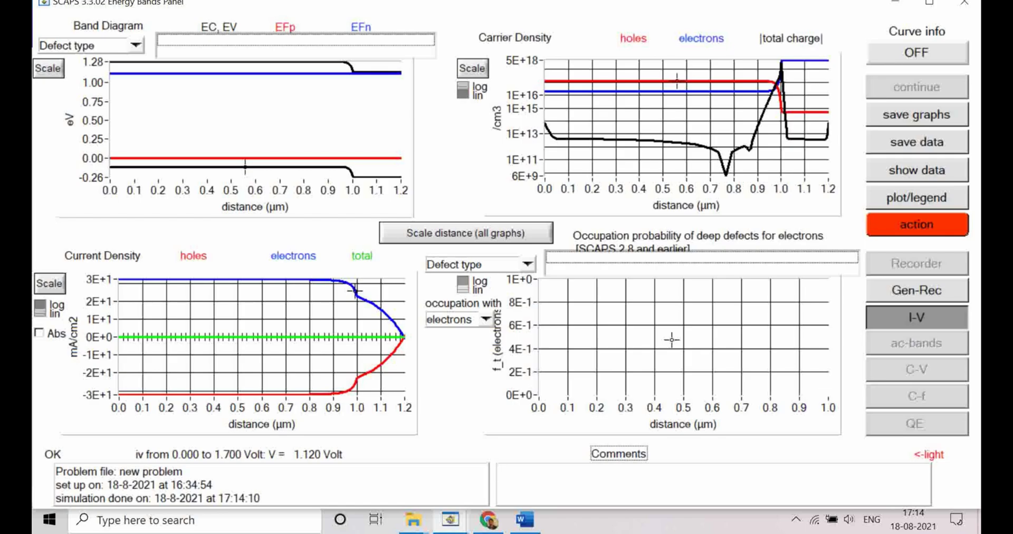
double_click(403, 359)
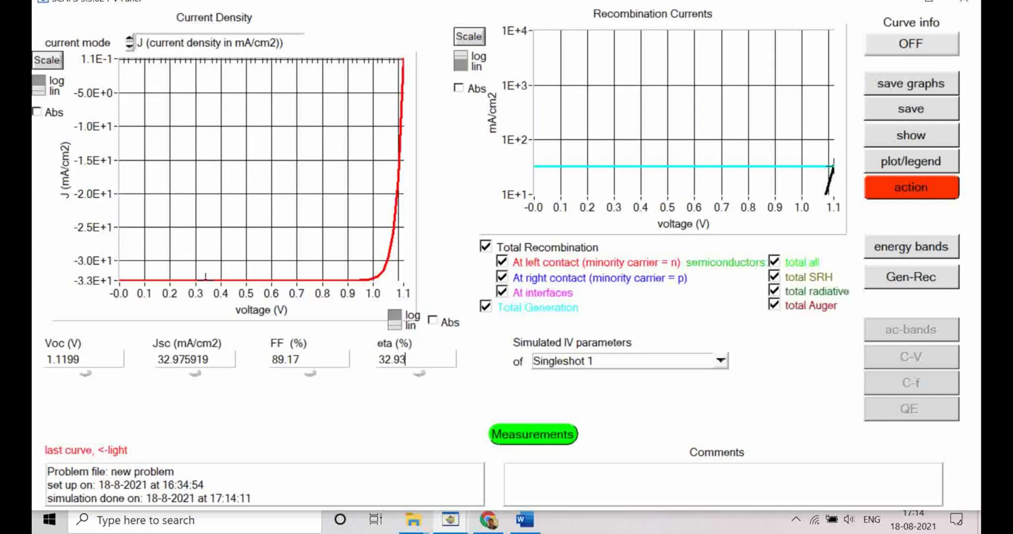
key(ctrl+c)
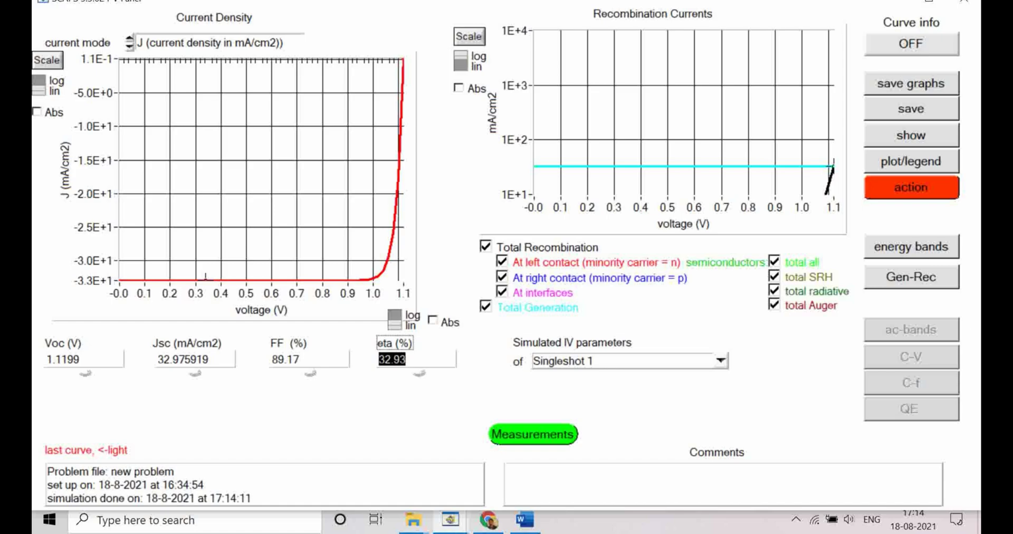
drag(52, 360, 80, 359)
drag(163, 360, 209, 360)
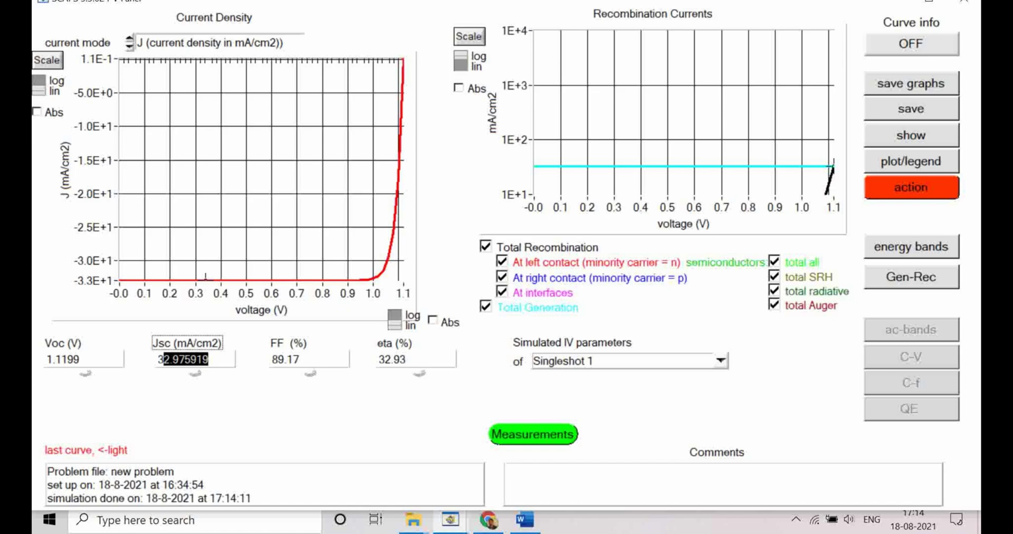
drag(272, 360, 300, 360)
drag(378, 360, 406, 359)
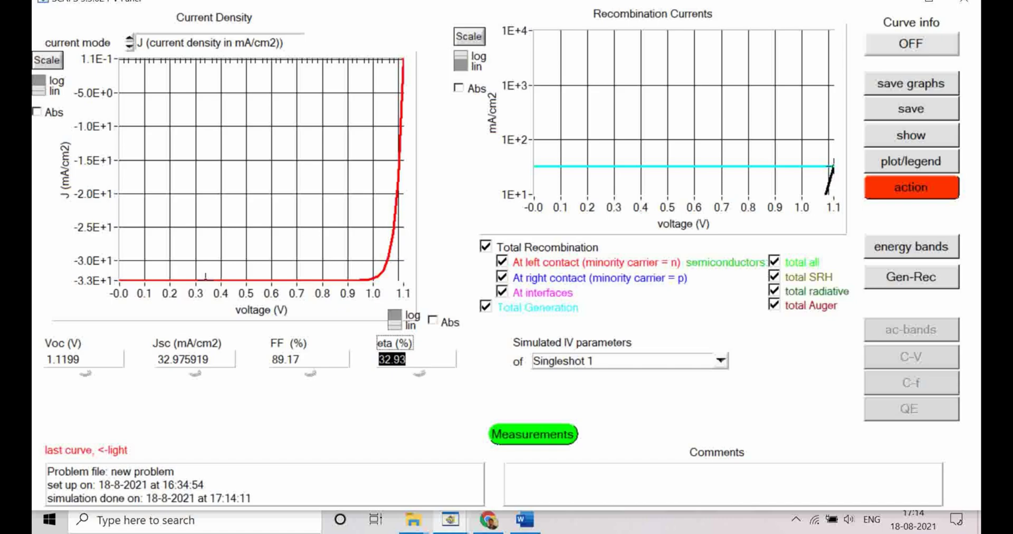
Set the bandgap of both the p-layer and the n-type layer to 1.5 eV and accept the problem definition
click(910, 188)
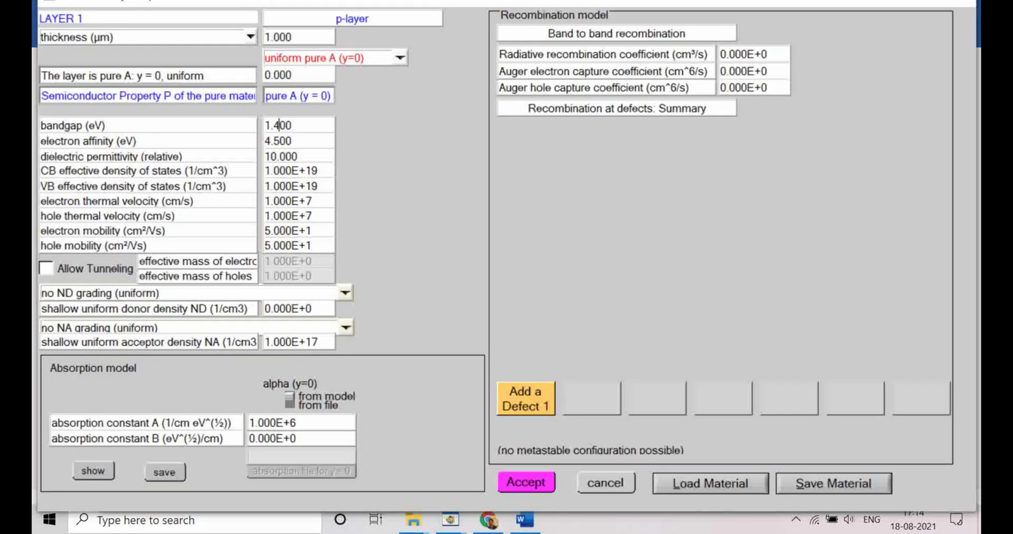
drag(279, 125, 273, 125)
text(5)
click(526, 482)
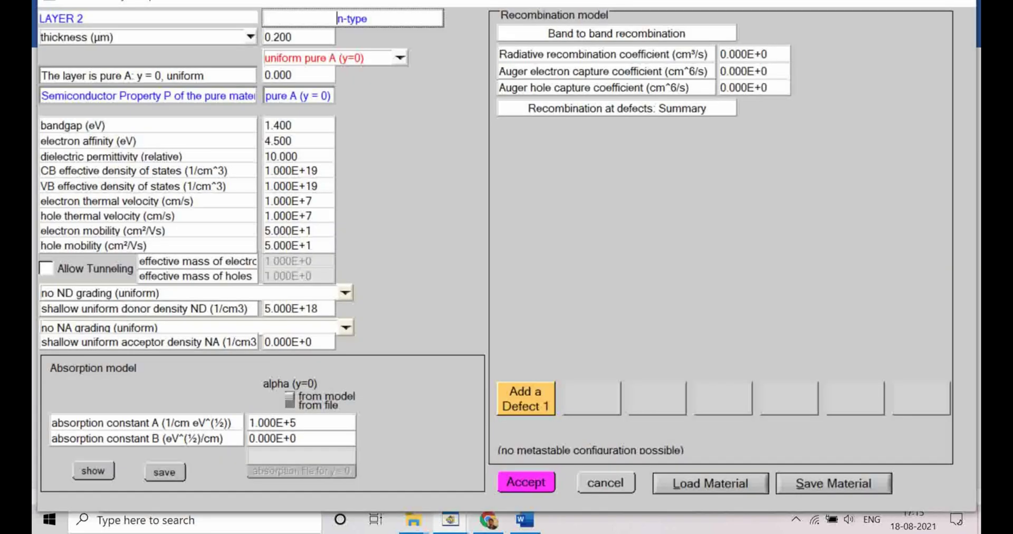
drag(279, 125, 273, 126)
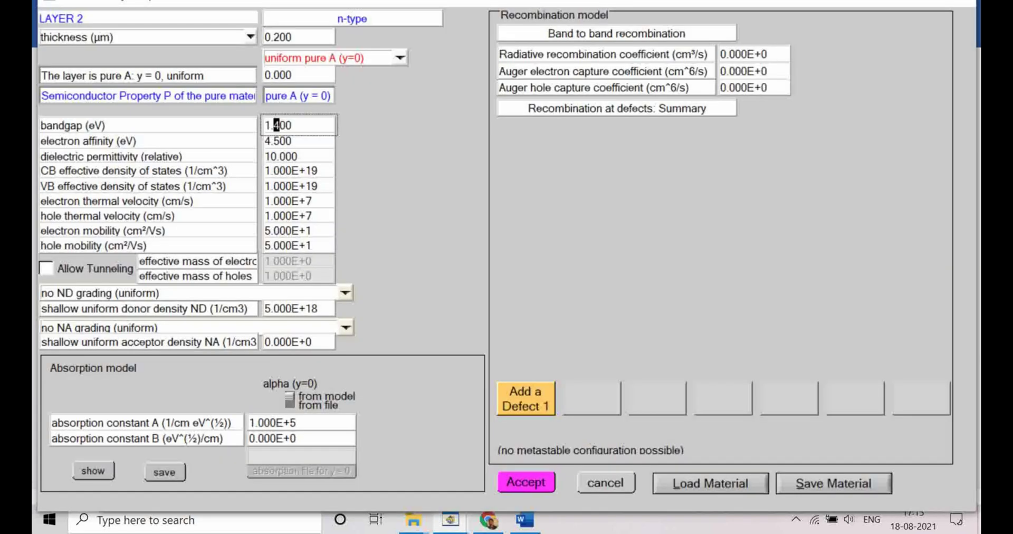
text(5)
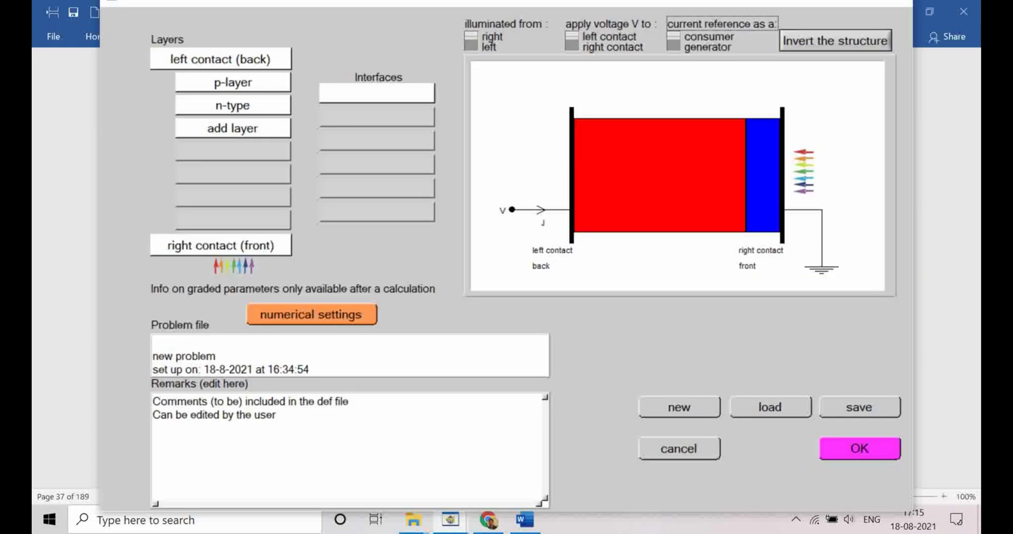
click(859, 448)
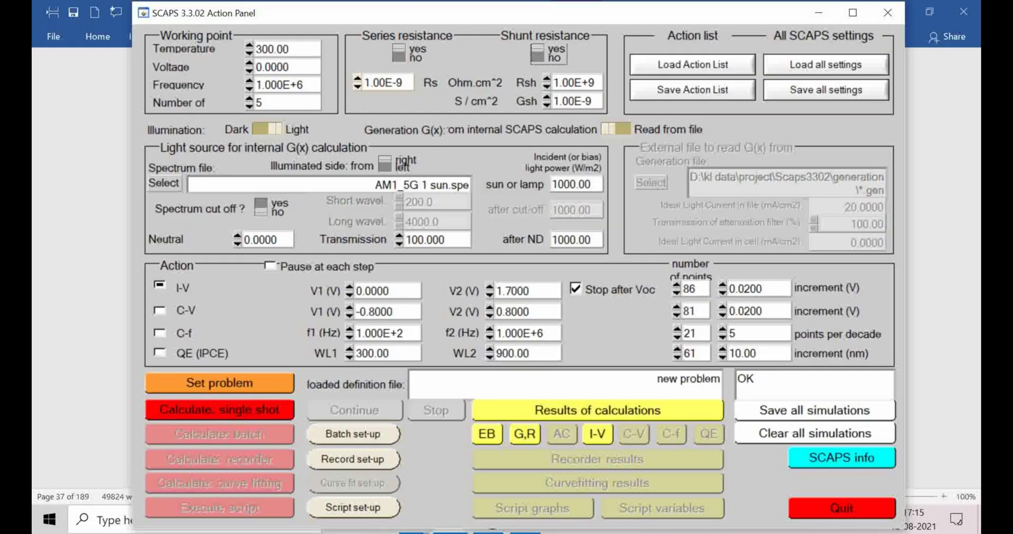
Run a single-shot calculation and examine the efficiency and Voc in the I-V results
click(220, 409)
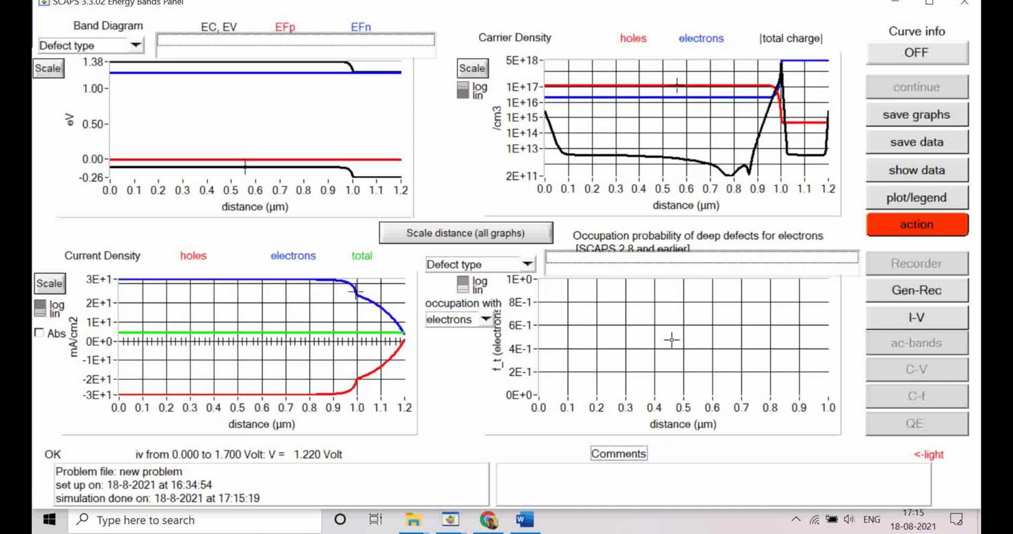
click(917, 317)
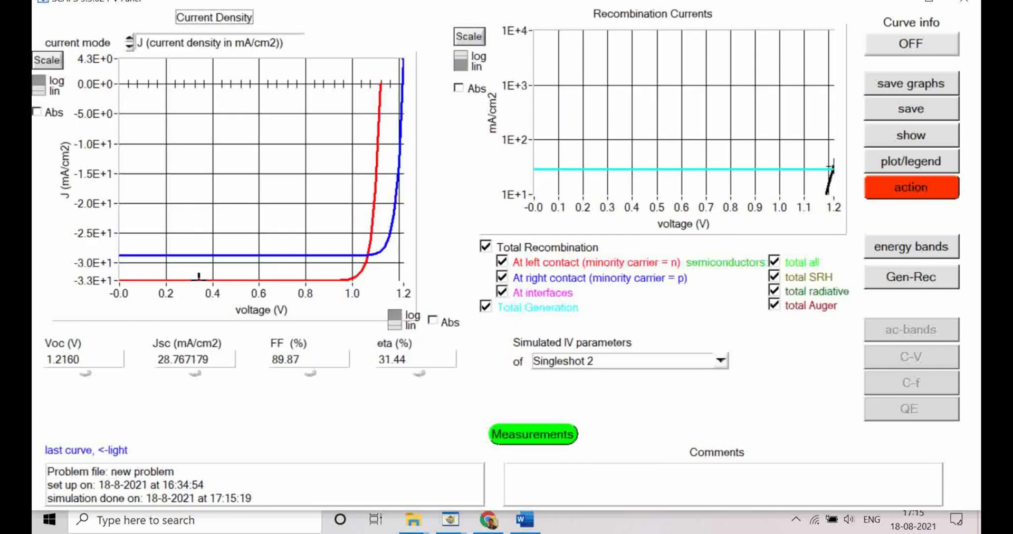
drag(407, 360, 386, 360)
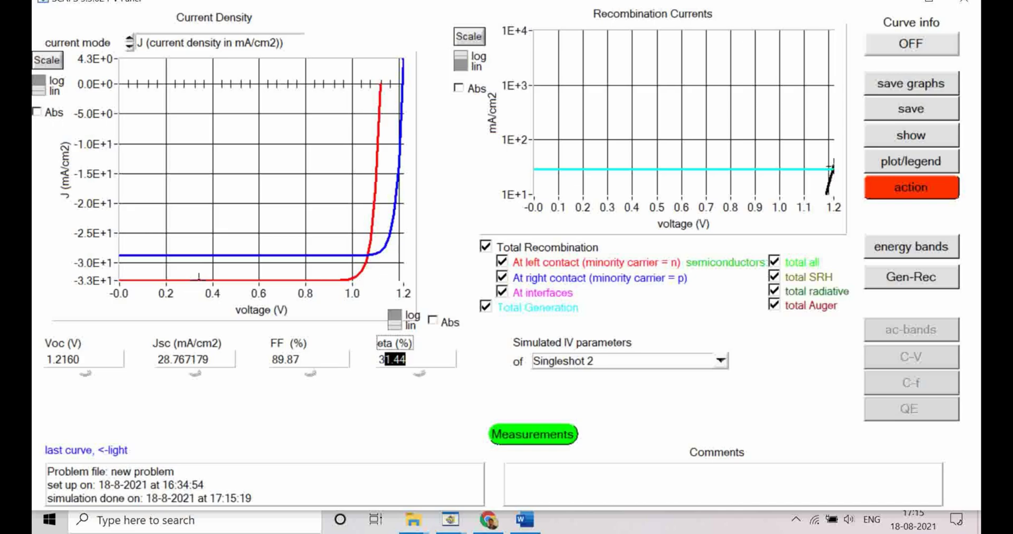
drag(80, 360, 53, 360)
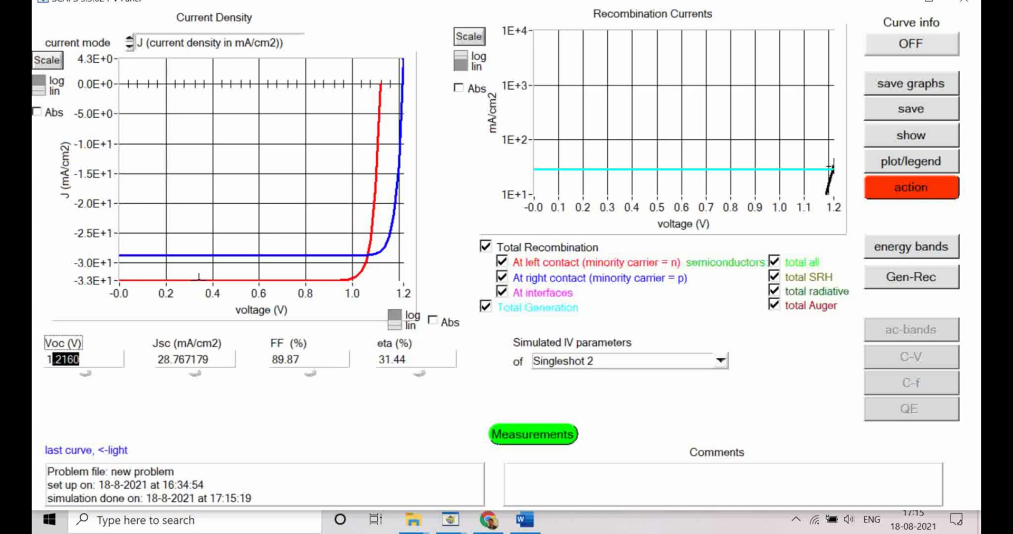
Reopen the problem definition and set the p-layer's bandgap to 1.6 eV
click(911, 187)
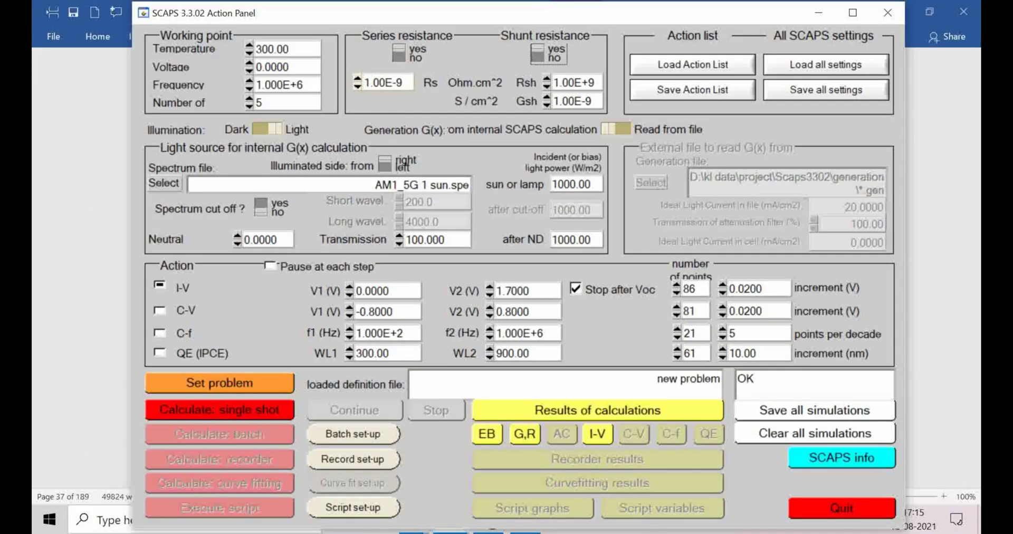
click(219, 383)
click(219, 383)
click(233, 83)
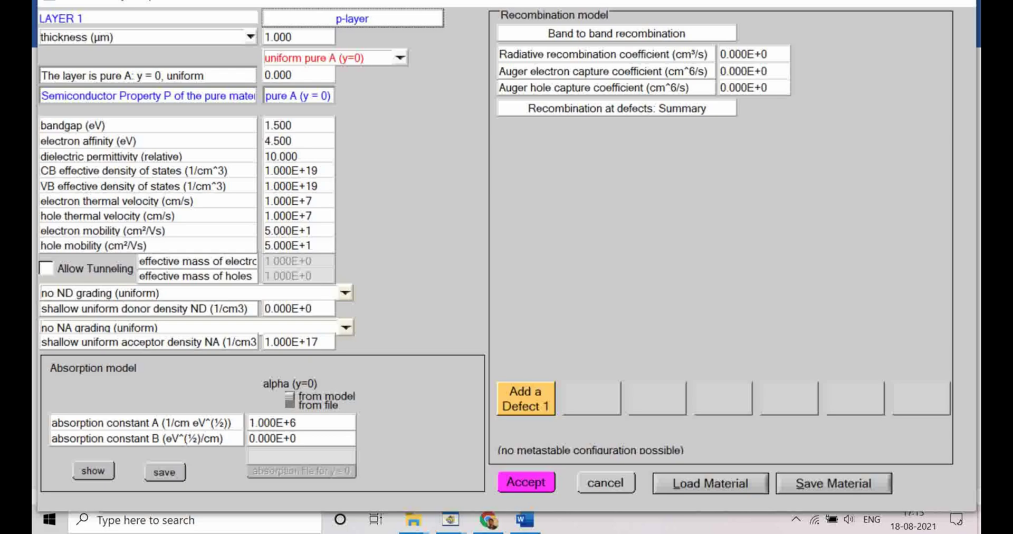
drag(279, 126, 273, 125)
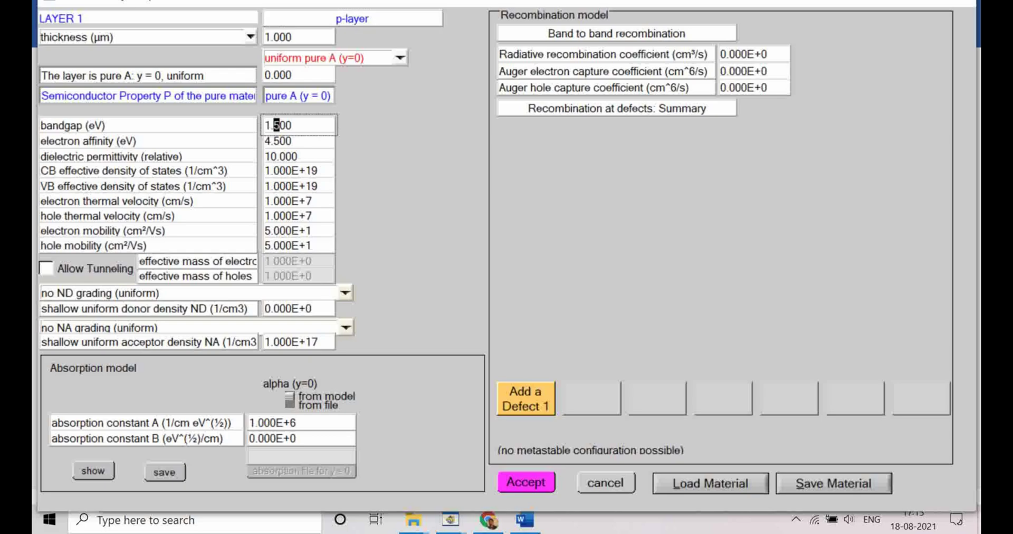
text(6)
click(526, 483)
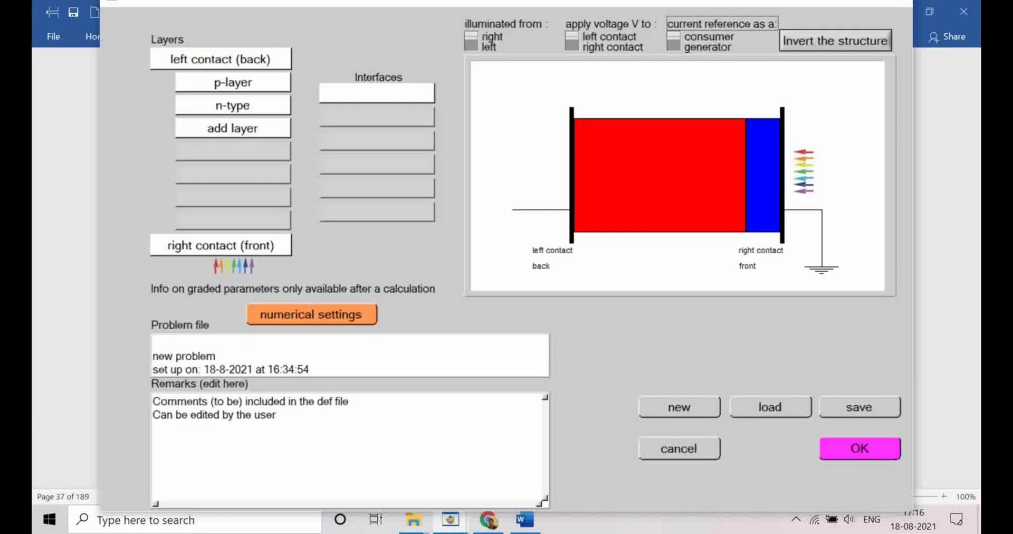
Set the n-type layer's bandgap to 1.6 eV and rerun the single-shot calculation to check the efficiency
click(231, 104)
drag(273, 125, 280, 126)
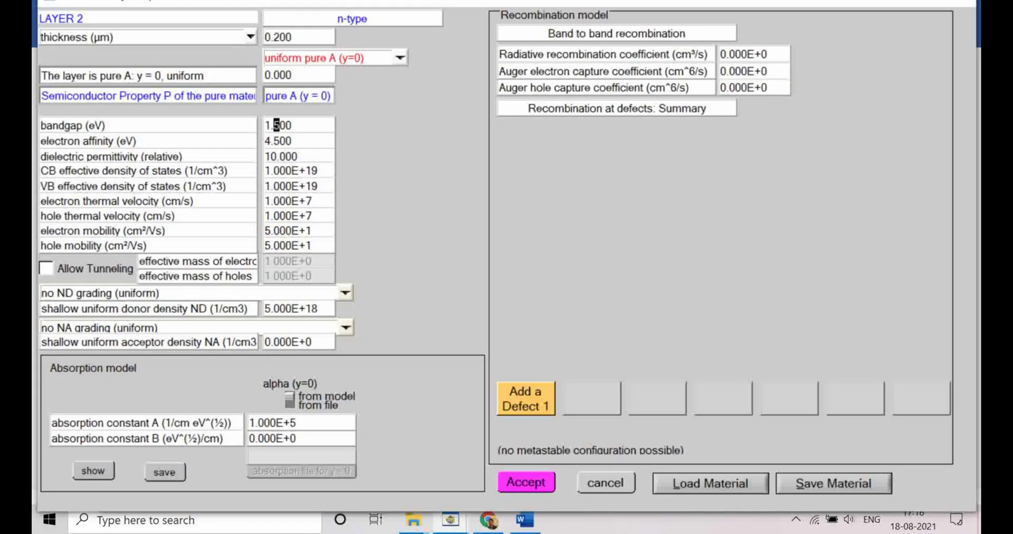
text(6)
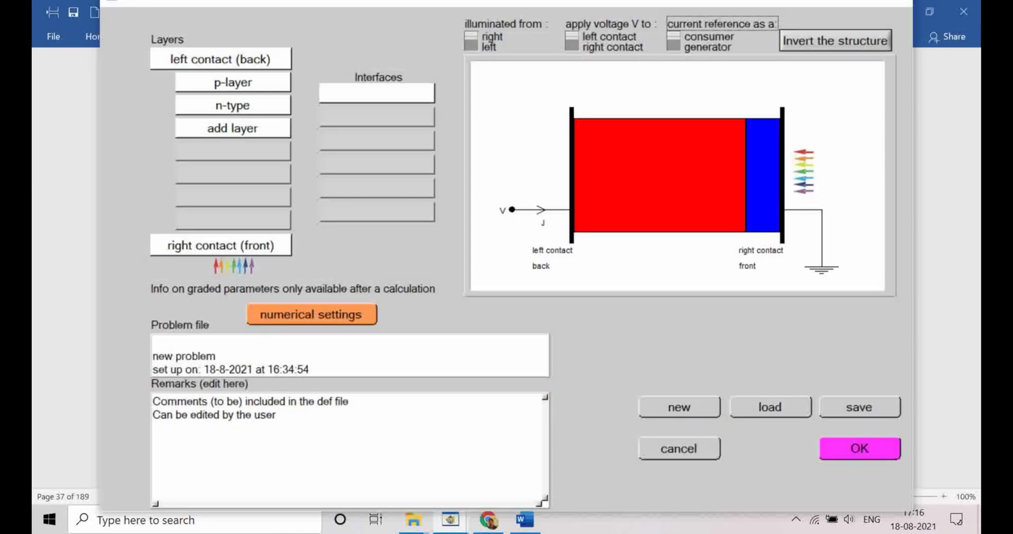
key(Return)
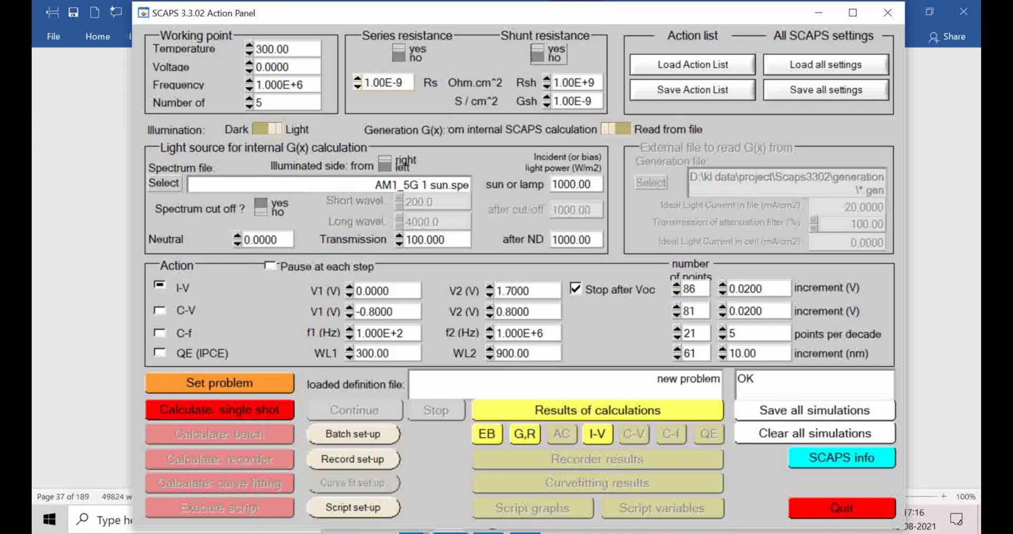
key(Return)
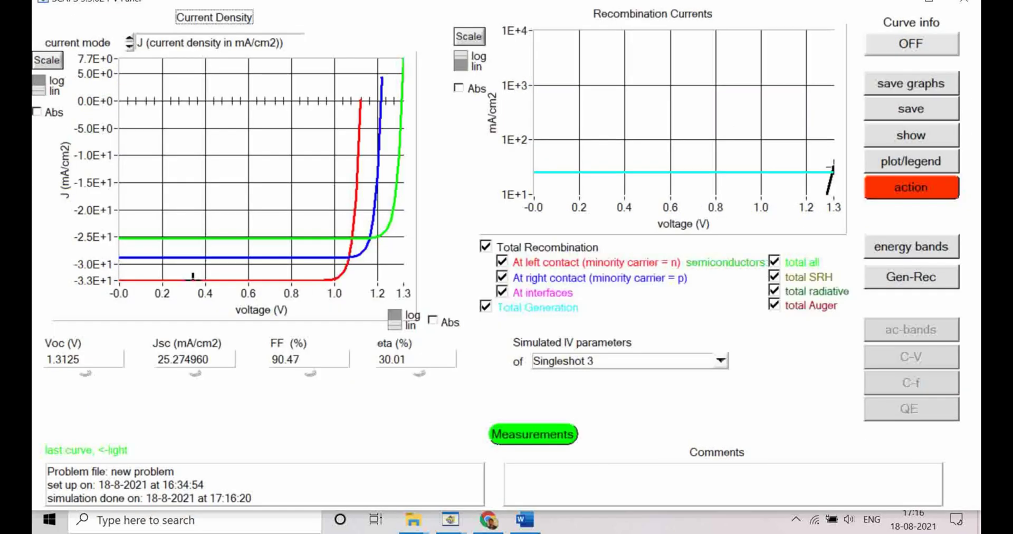
drag(407, 360, 377, 360)
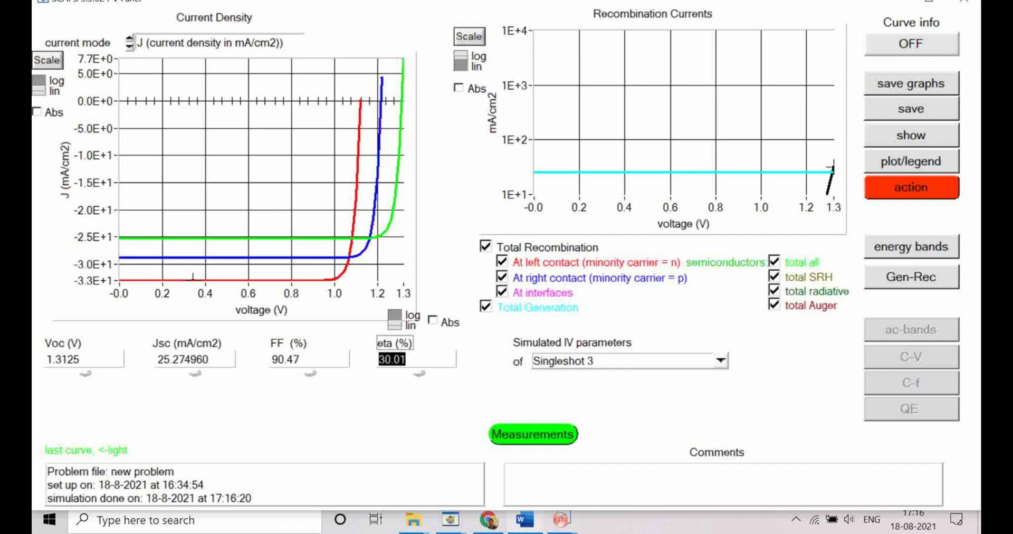
Switch to the Word thesis and examine its table of Voc, Jsc, FF and efficiency for bandgaps from 0.3 to 3.2 eV
click(524, 520)
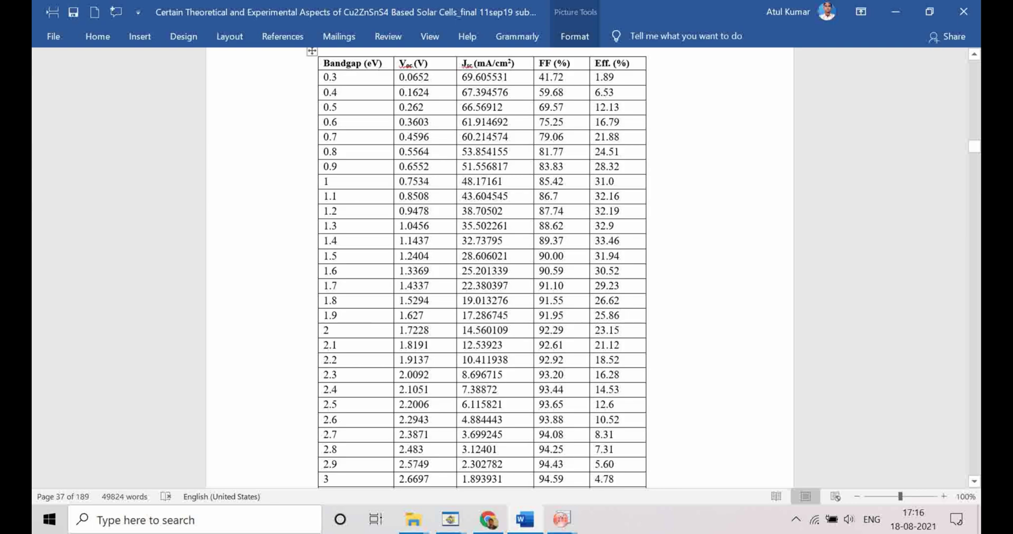
drag(323, 78, 338, 77)
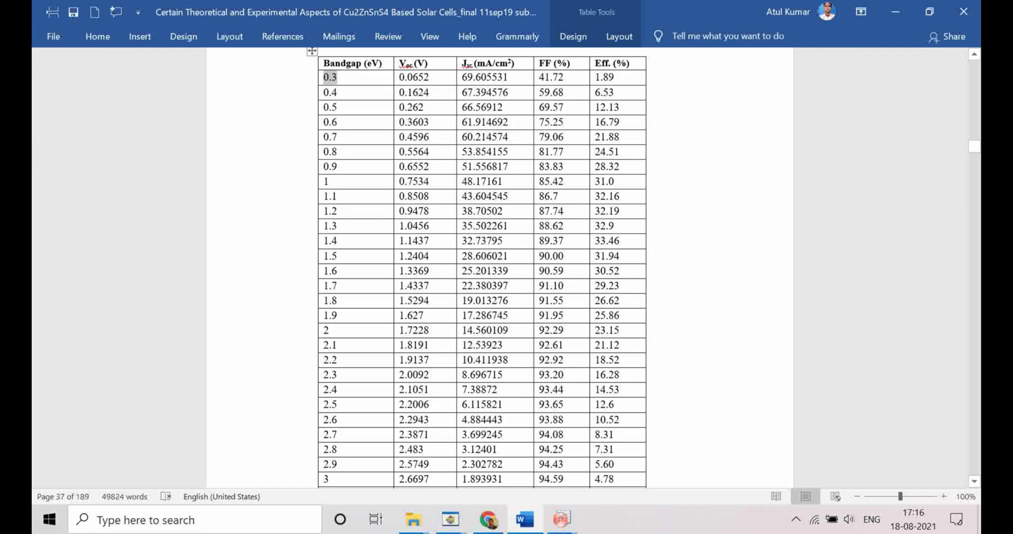
drag(405, 77, 607, 77)
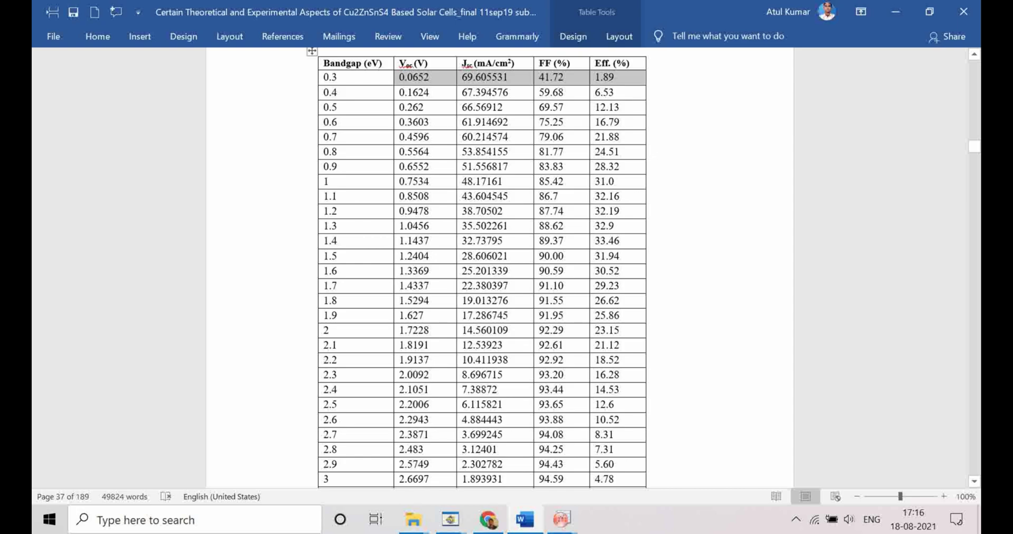
drag(324, 78, 337, 478)
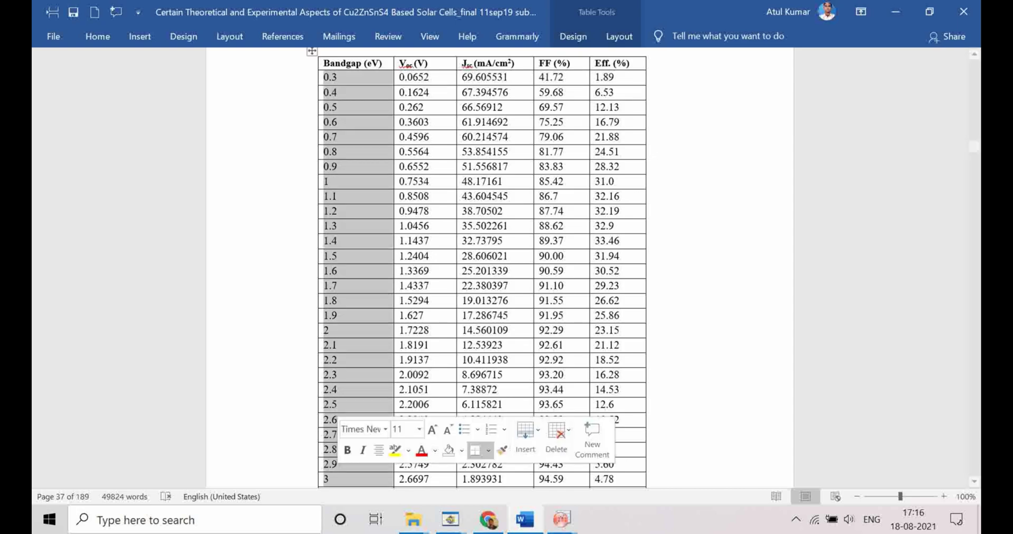
scroll(337, 477, down, 3)
drag(338, 367, 329, 366)
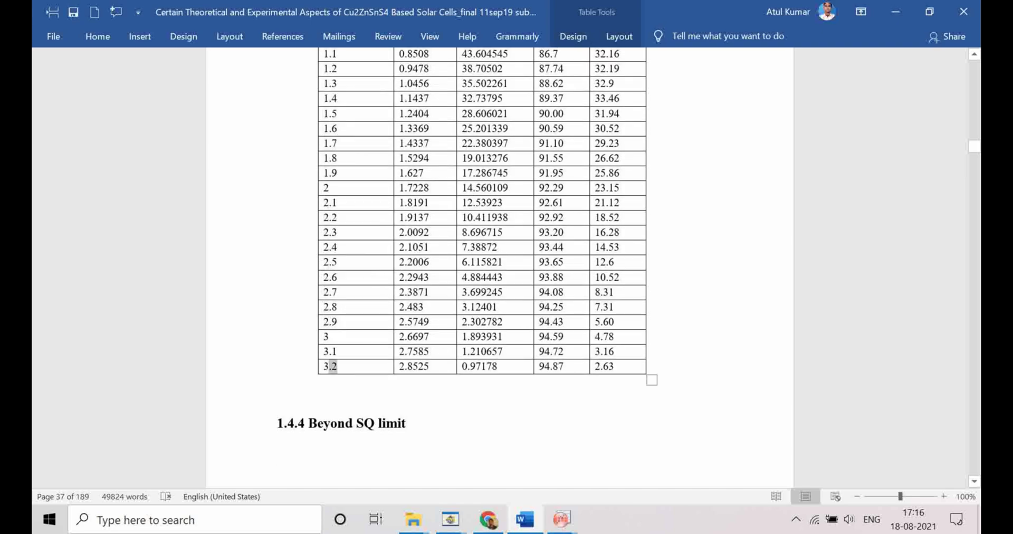
scroll(483, 248, up, 1)
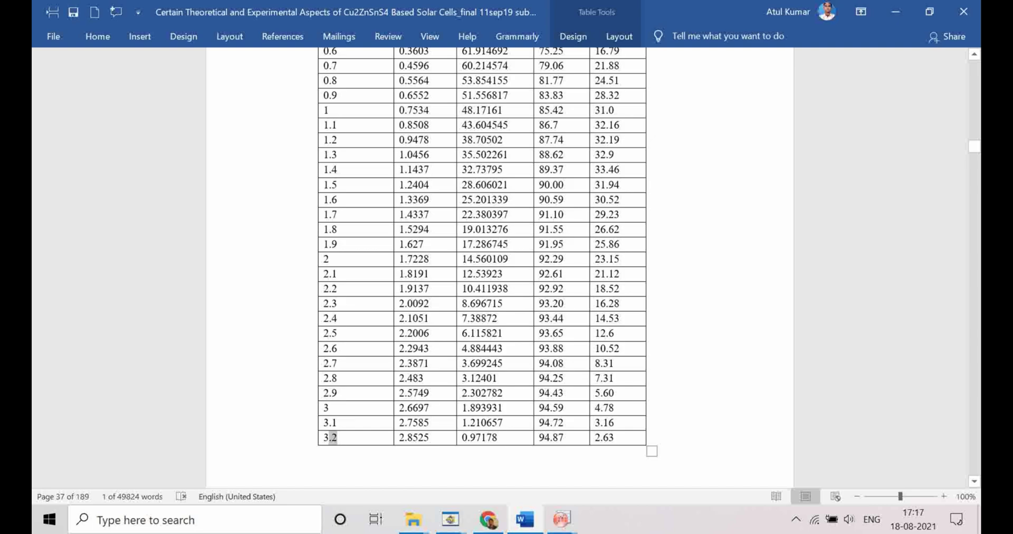
scroll(482, 264, up, 1)
scroll(482, 264, up, 2)
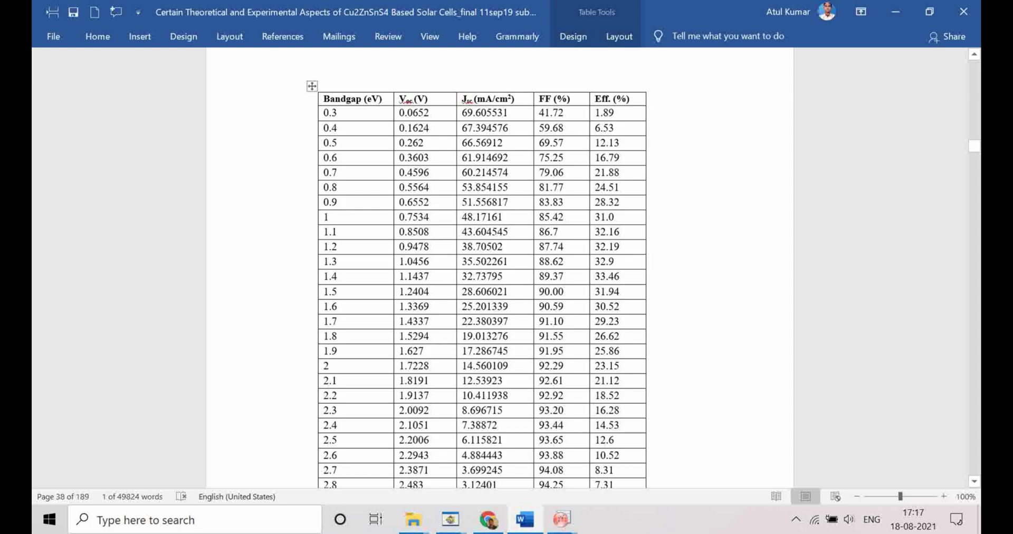
drag(463, 100, 571, 99)
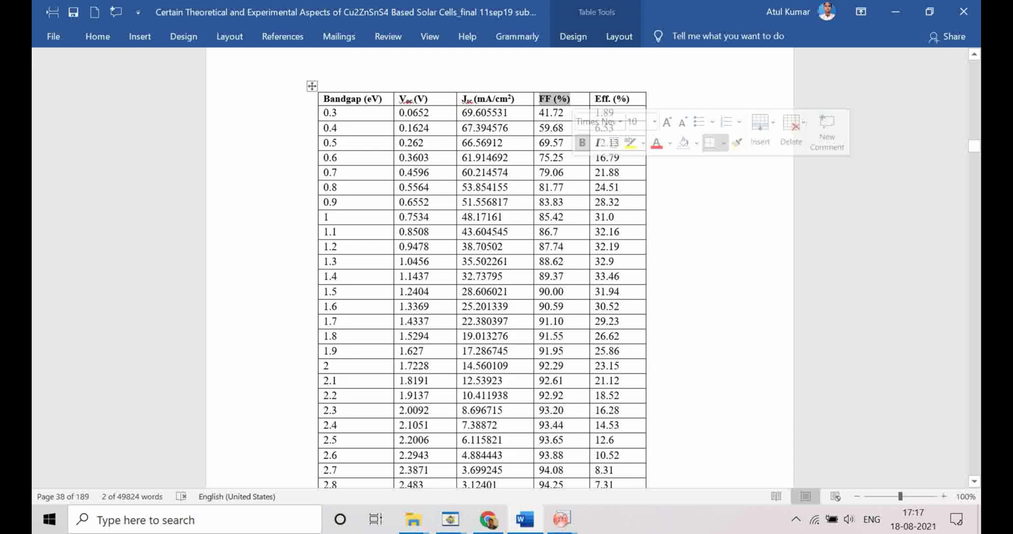
scroll(500, 263, up, 10)
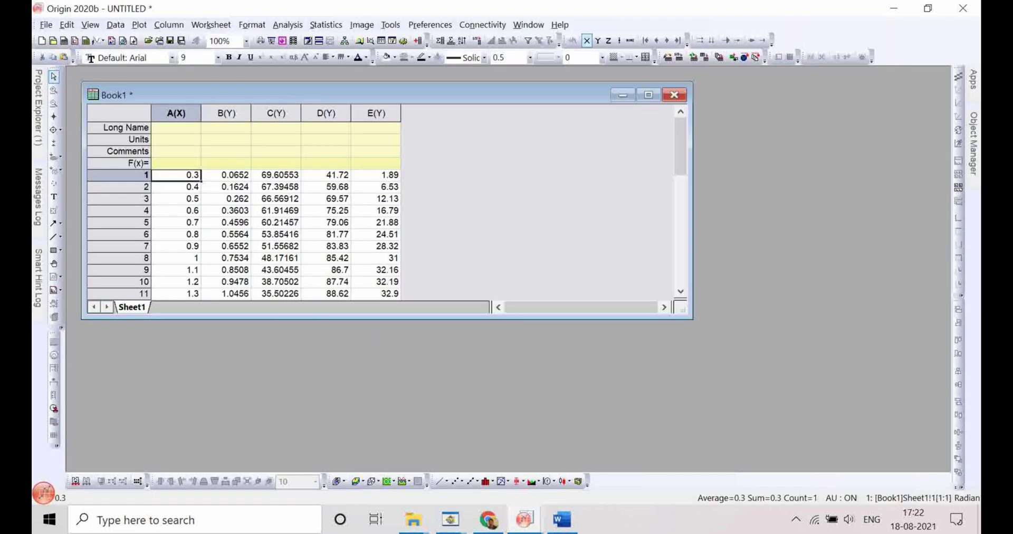
Plot all the tabulated data in the Origin worksheet, columns A to E, as a scatter graph
key(ctrl+a)
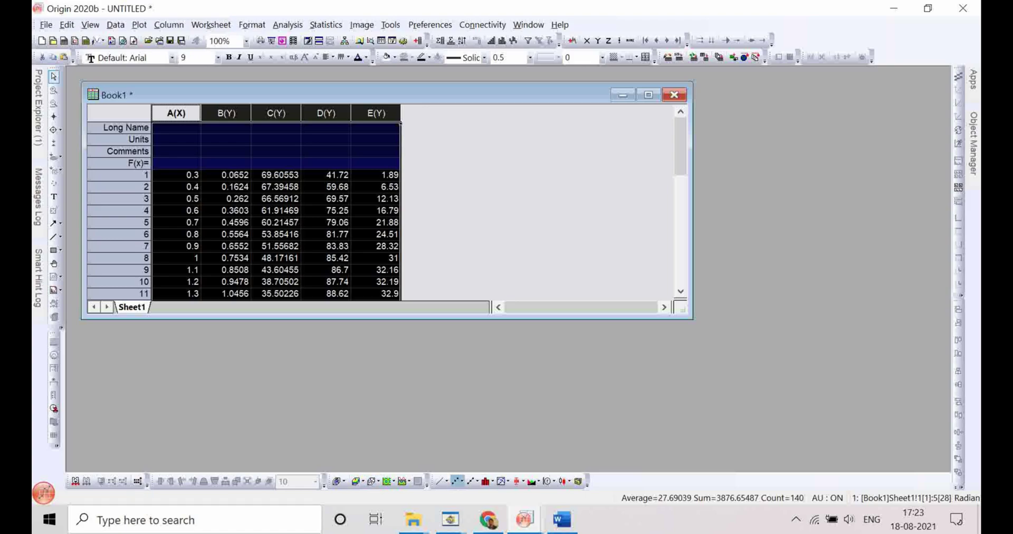
click(456, 482)
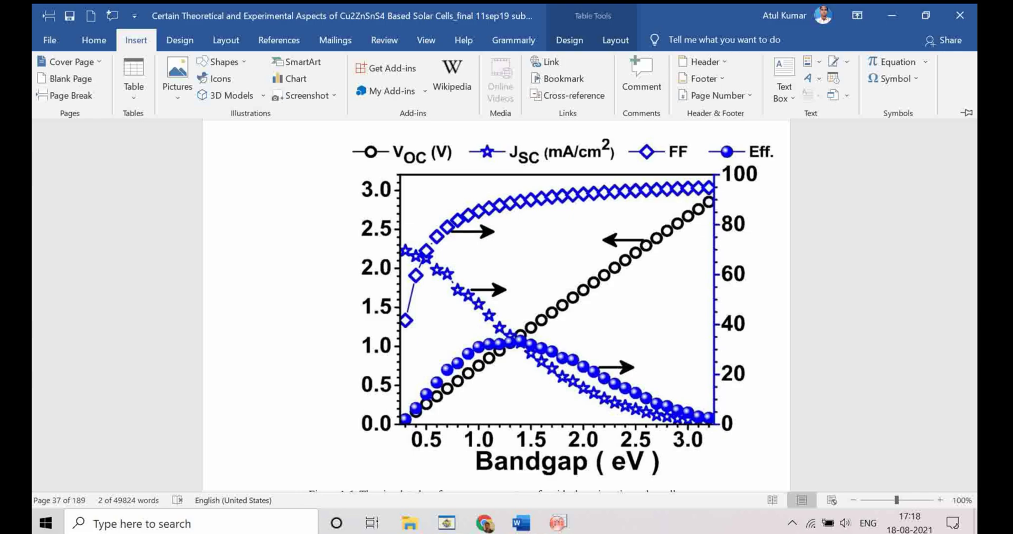
Go from the bandgap performance graph in the Word thesis to the data table and review its values
scroll(496, 306, down, 15)
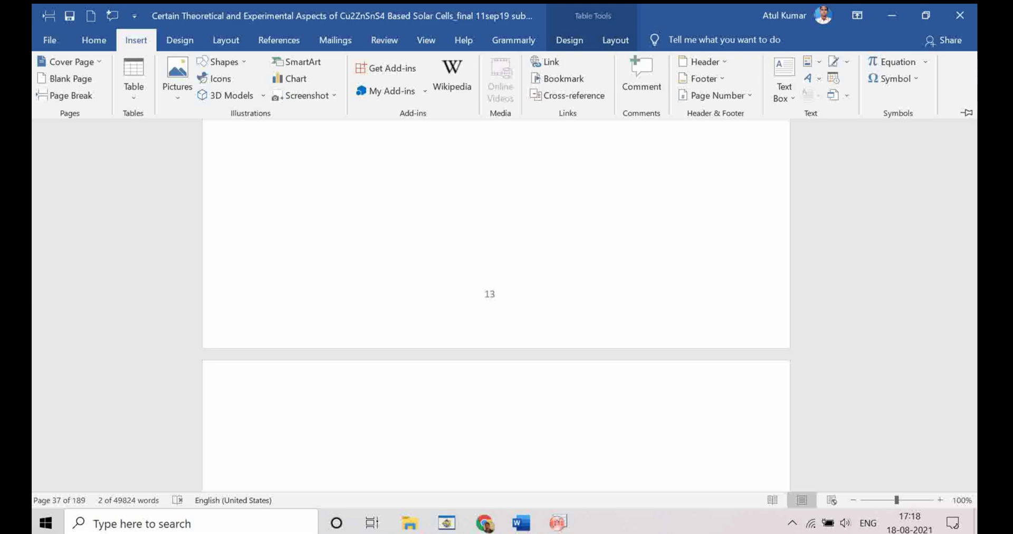
scroll(496, 306, down, 5)
scroll(496, 306, down, 10)
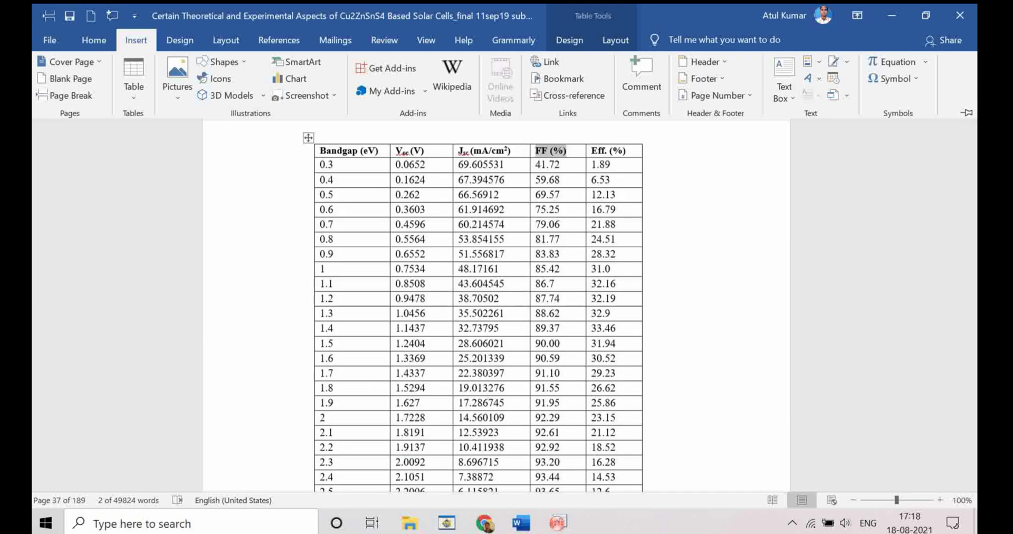
scroll(478, 306, up, 1)
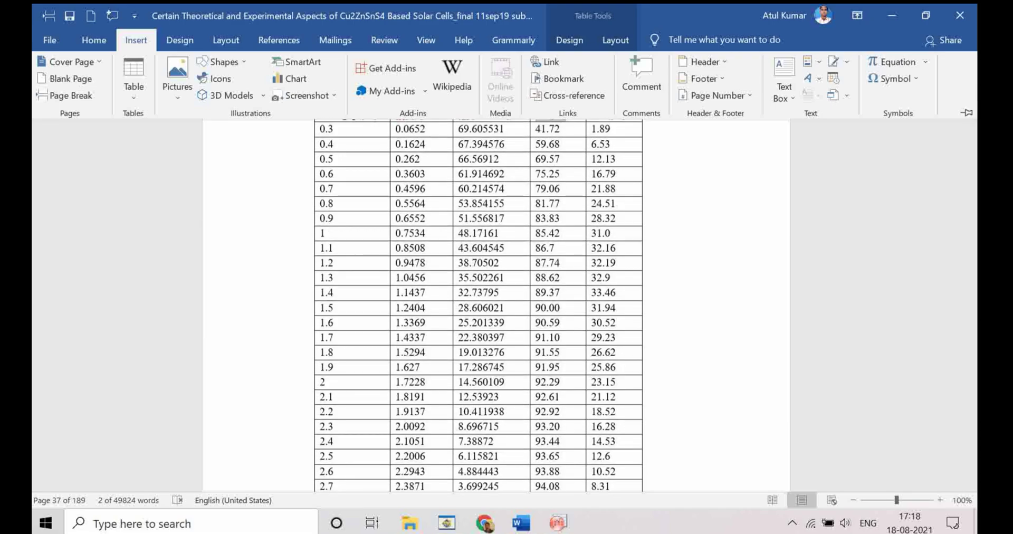